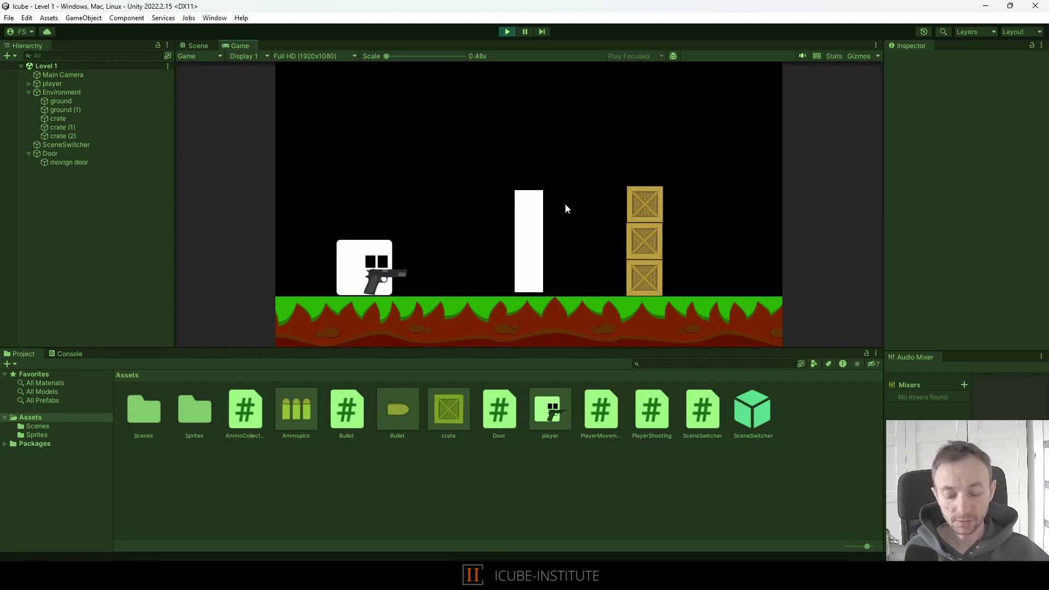
# Test the running game by moving the player back and forth in front of the closed door.
pyautogui.press('d')
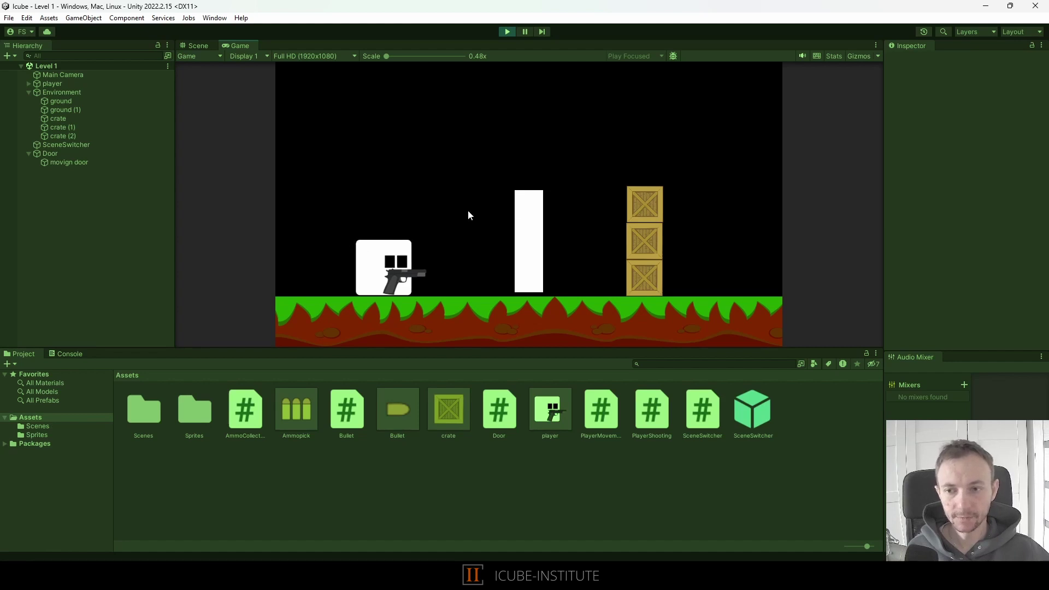
pyautogui.press('d')
pyautogui.press('a')
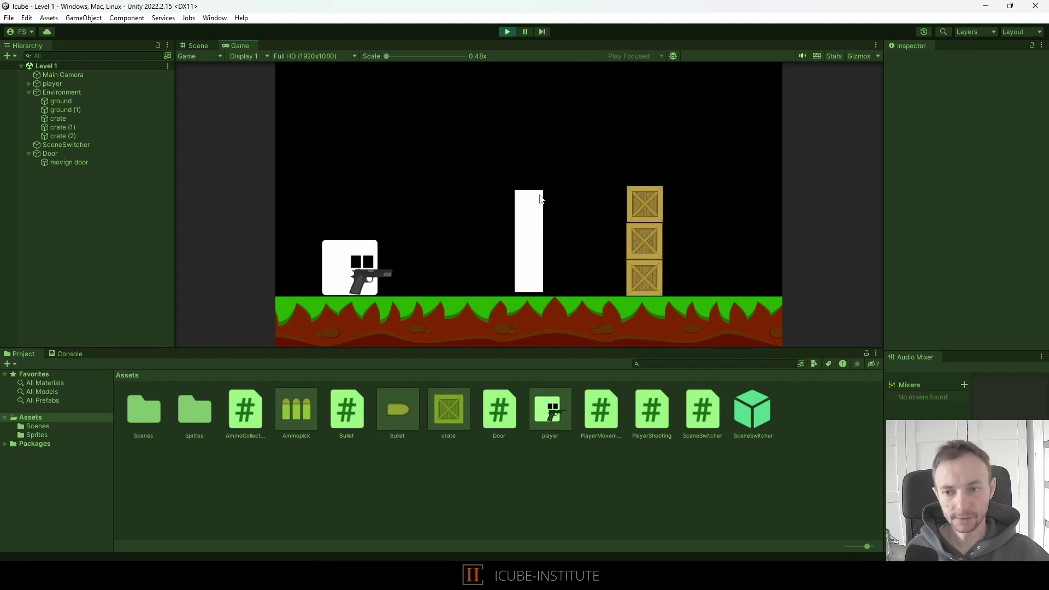
pyautogui.press('d')
pyautogui.press('d')
pyautogui.press('a')
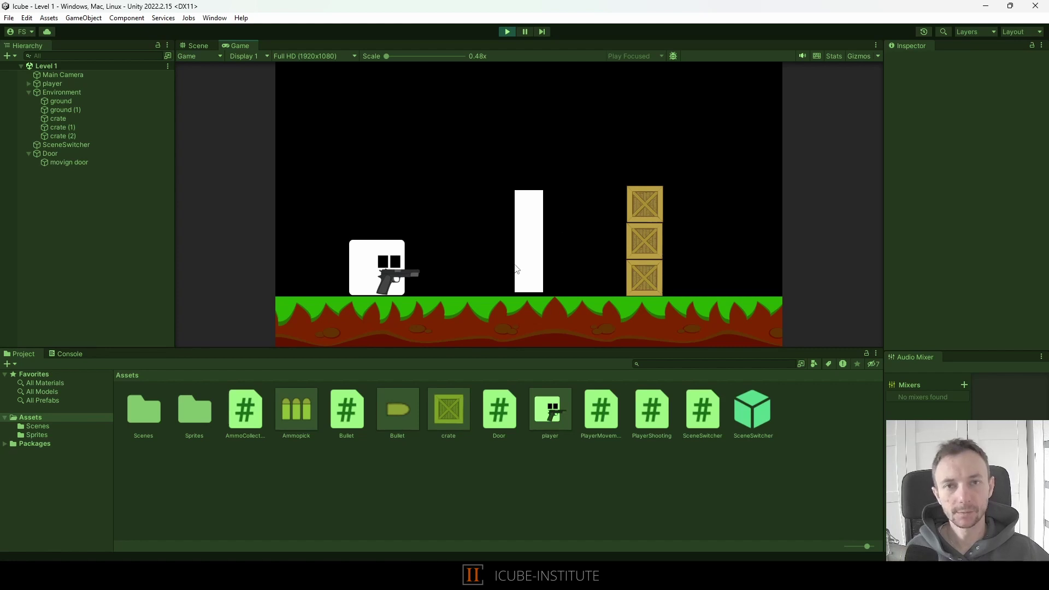
pyautogui.press('a')
pyautogui.press('d')
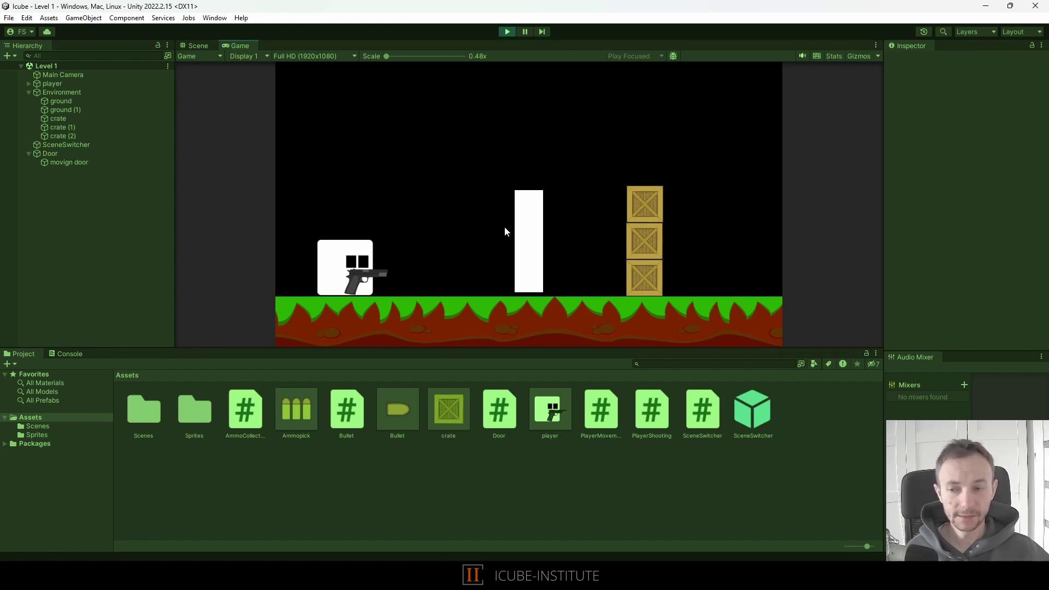
pyautogui.press('a')
# Fire bullets at the door and walk the player toward it to test its trigger, and stop the game.
pyautogui.click(504, 228)
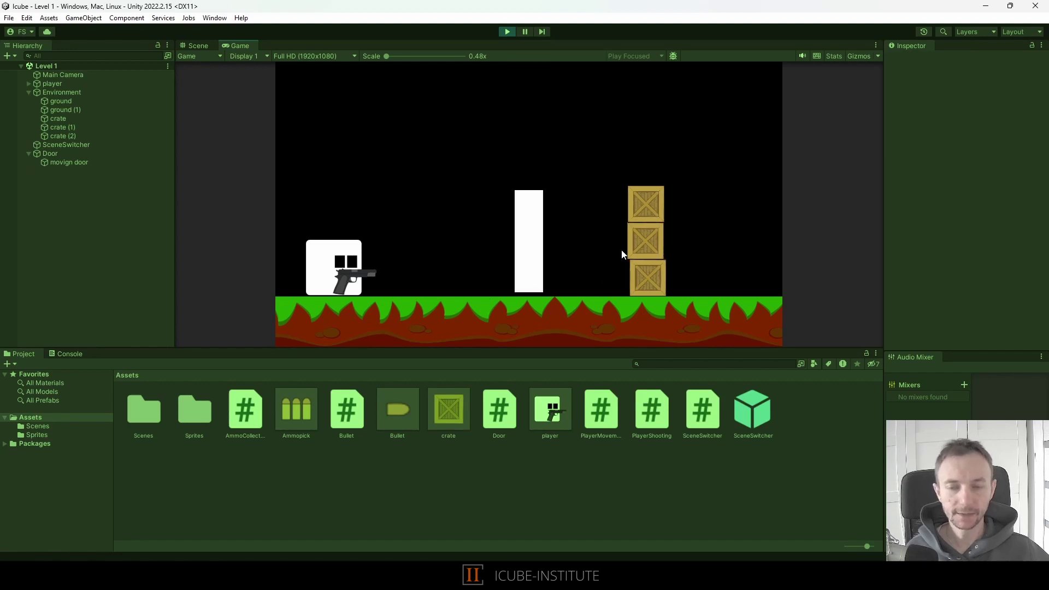
pyautogui.click(581, 204)
pyautogui.press('d')
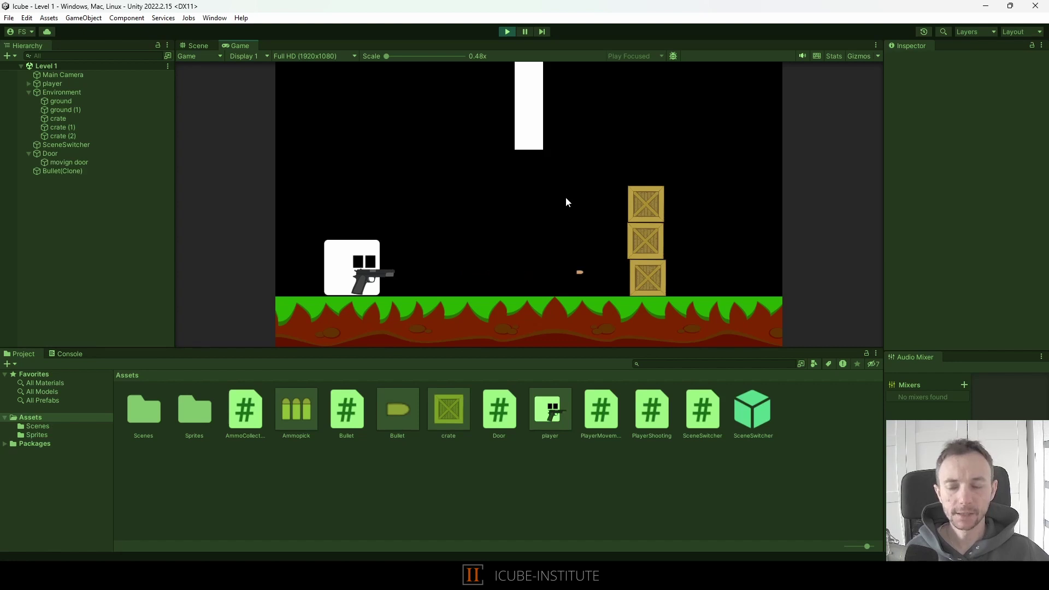
pyautogui.press('d')
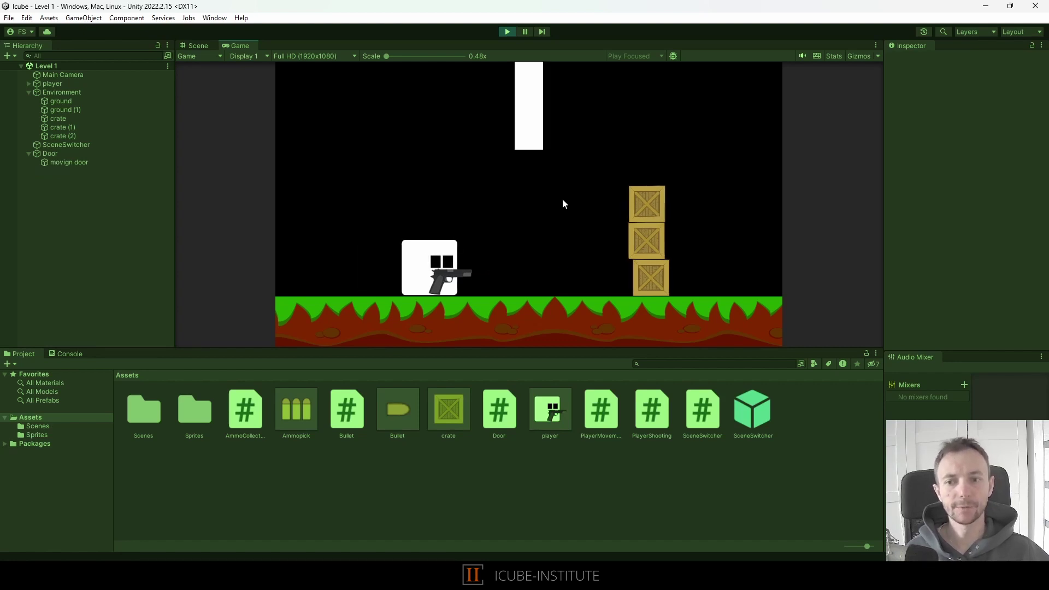
pyautogui.click(506, 33)
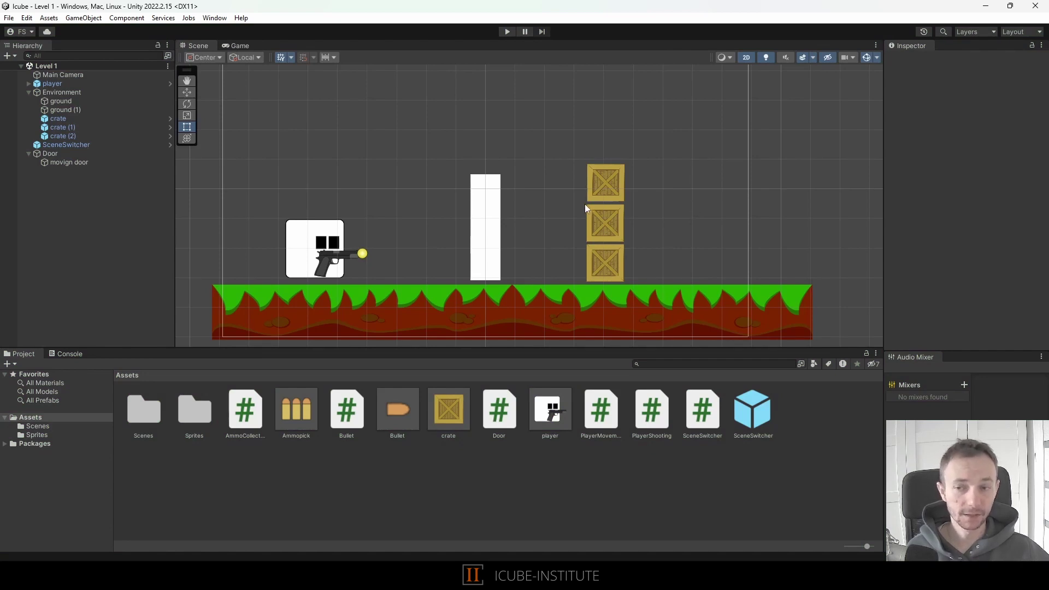
# Add three user layers starting at User Layer 6: Player, PlayerBullet and PlayerTriggers.
pyautogui.click(68, 85)
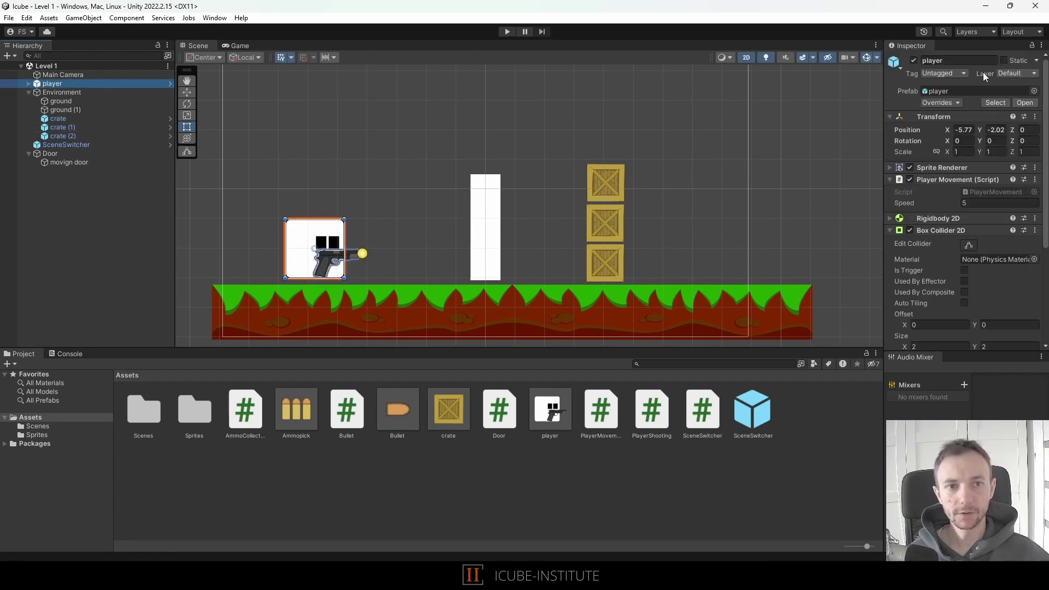
pyautogui.click(1011, 73)
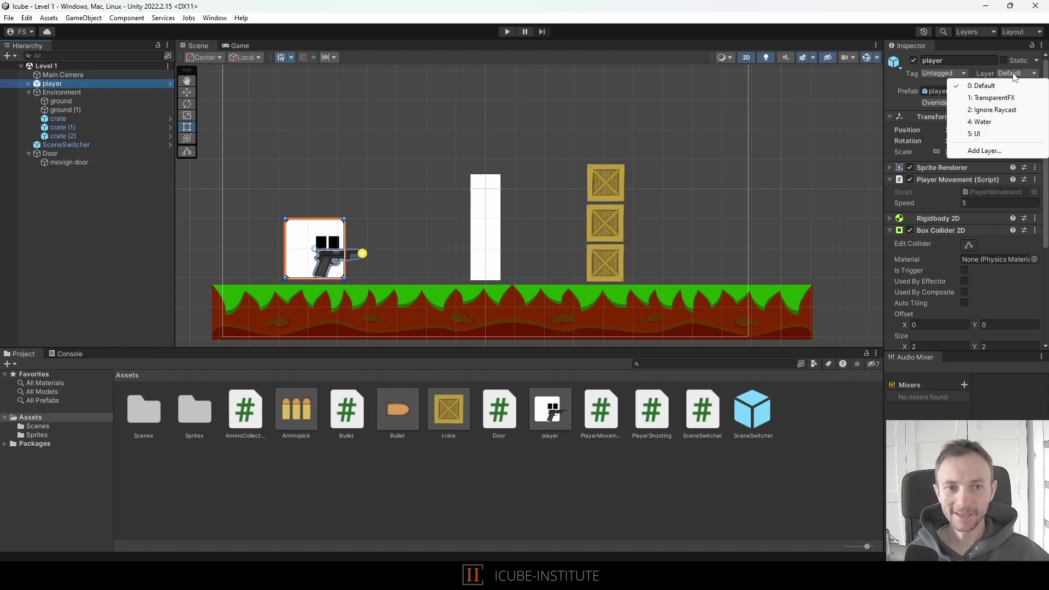
pyautogui.click(987, 152)
pyautogui.click(991, 191)
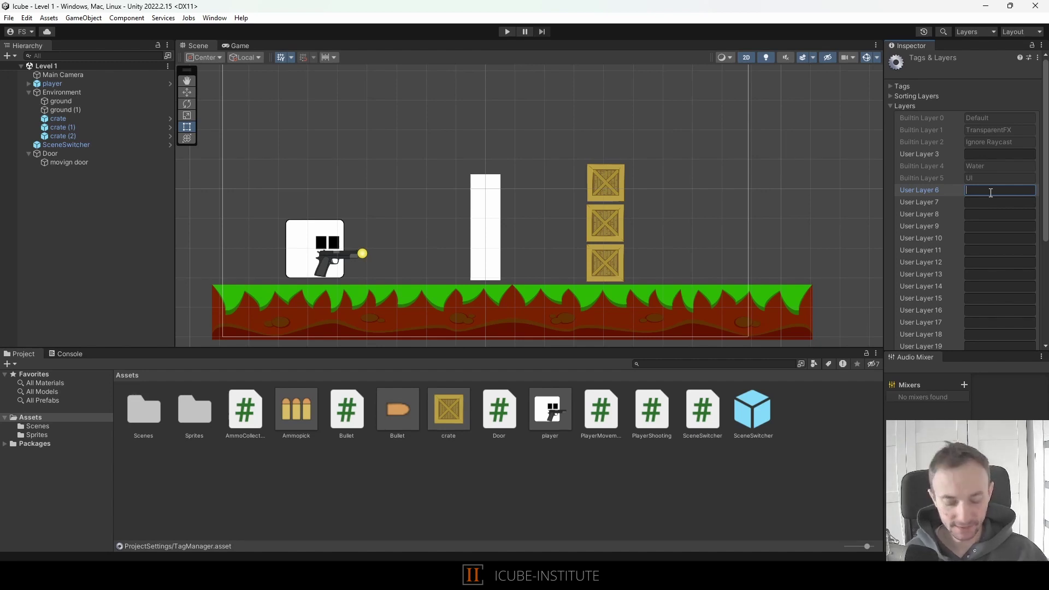
pyautogui.write('Player')
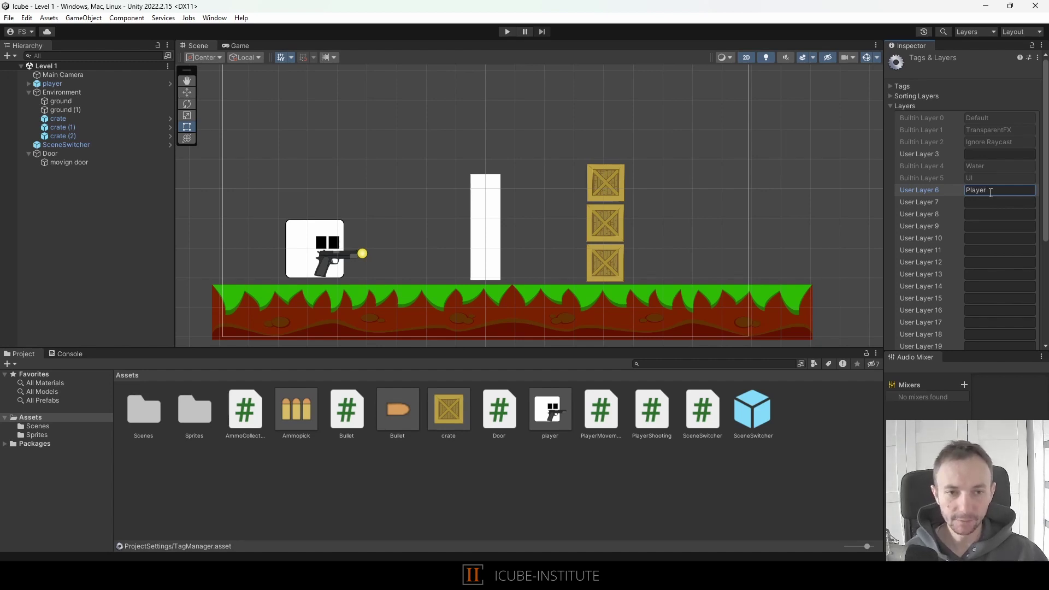
pyautogui.press('Tab')
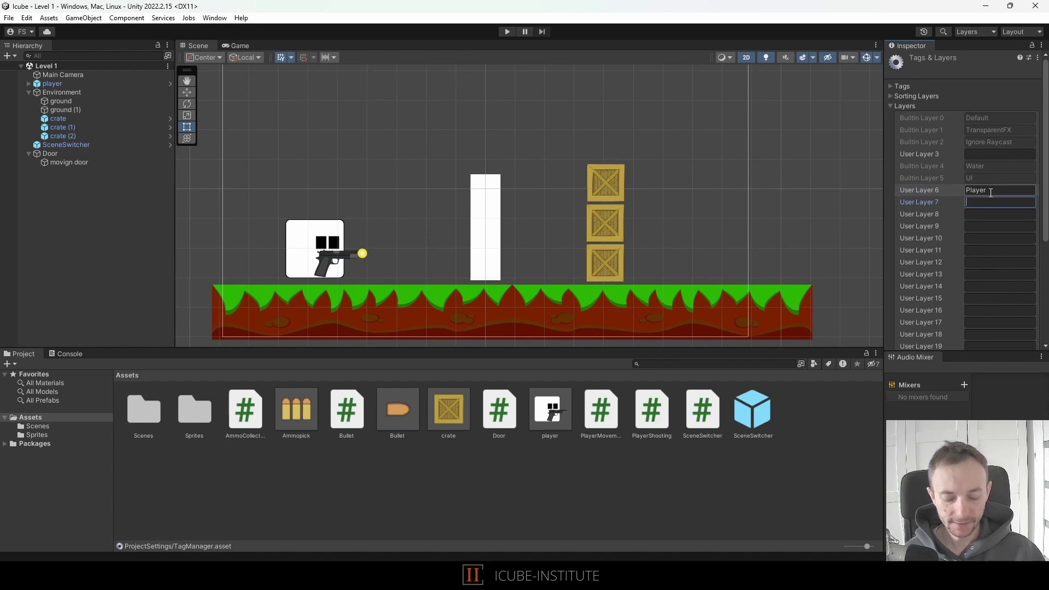
pyautogui.write('PlayerBullet')
pyautogui.press('Tab')
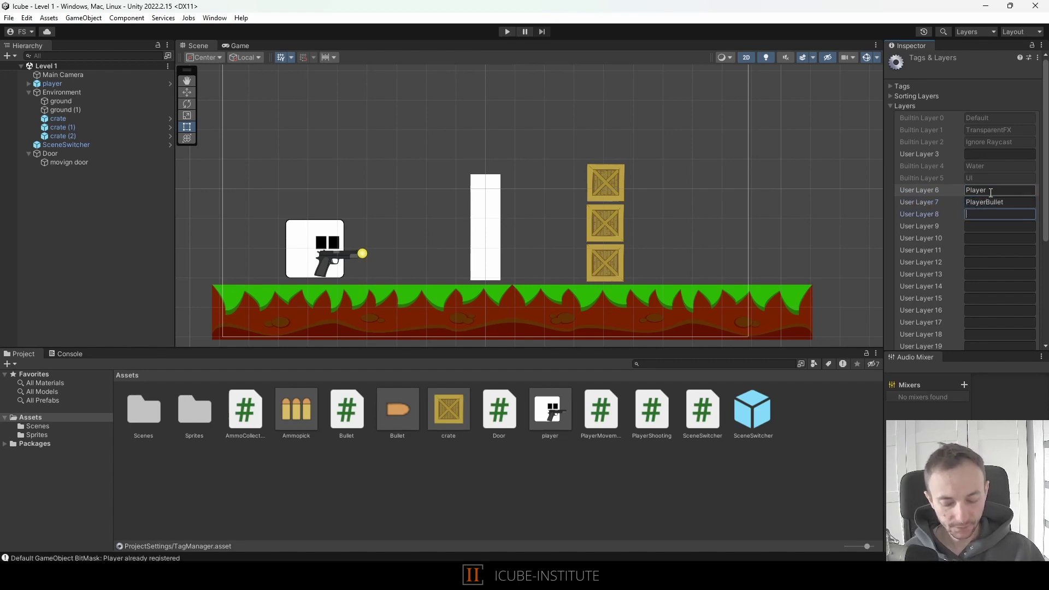
pyautogui.write('Pl')
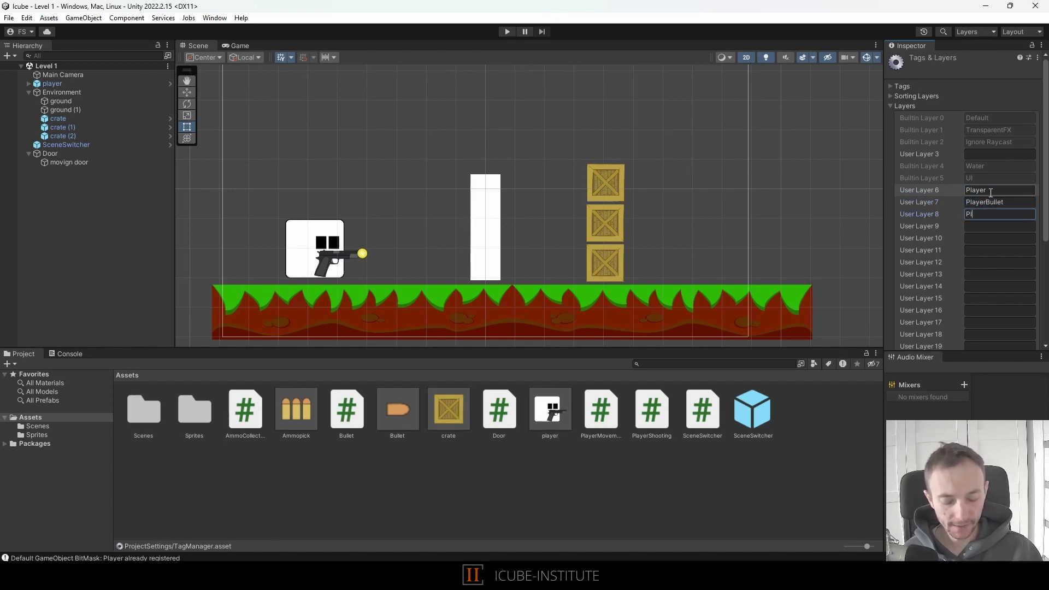
pyautogui.write('ayerTriggers')
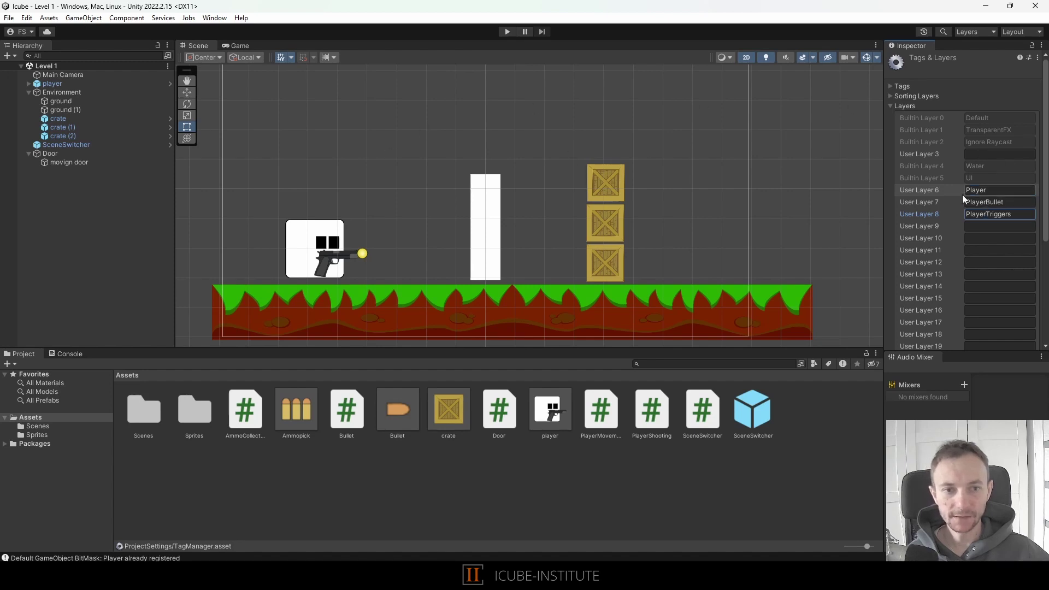
# Assign the player object and its children to the Player layer and apply all overrides to its prefab.
pyautogui.click(54, 84)
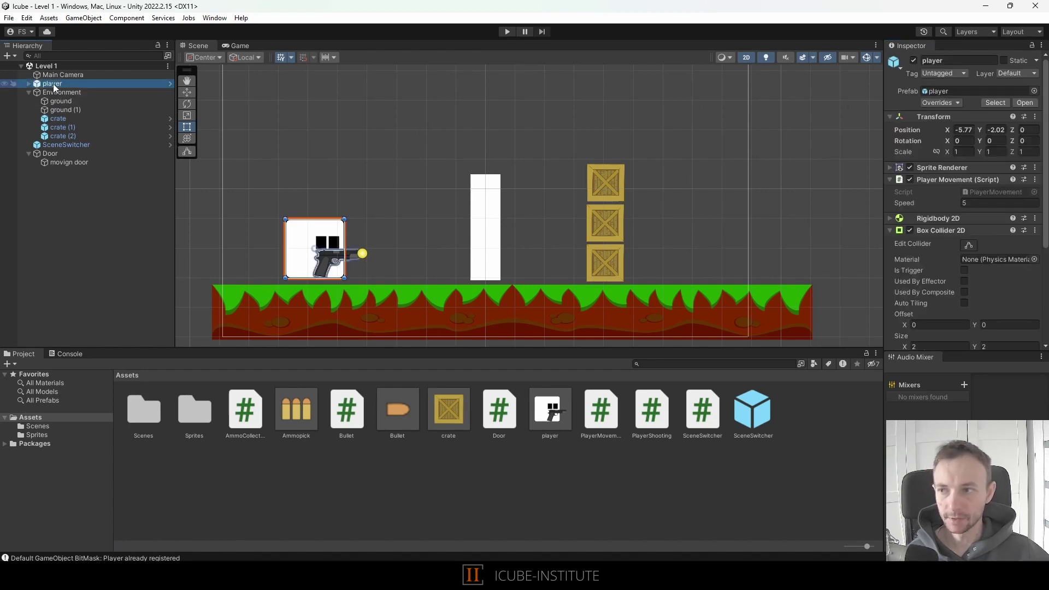
pyautogui.click(1020, 75)
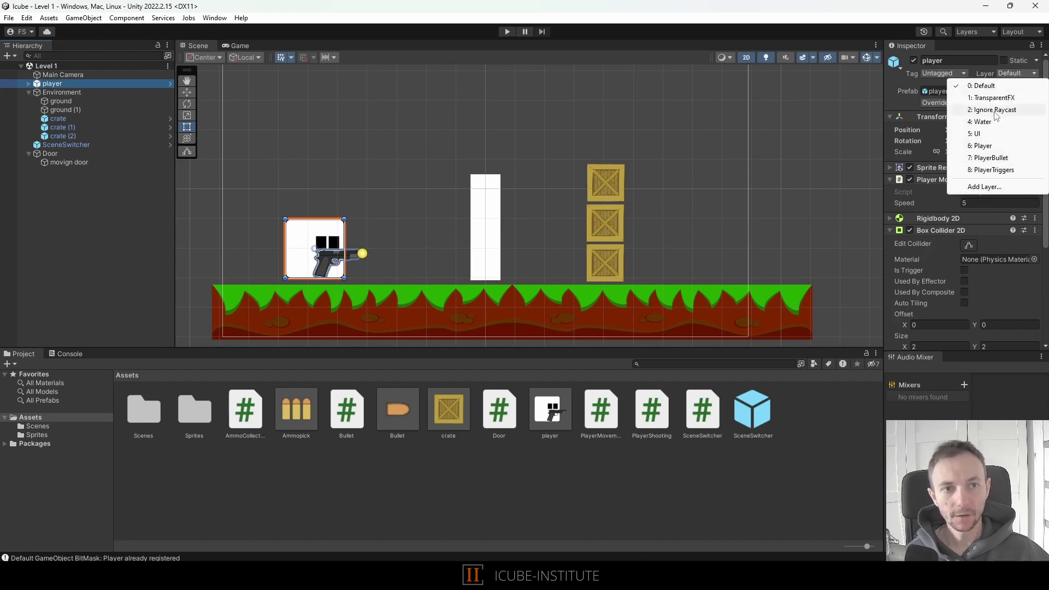
pyautogui.click(980, 146)
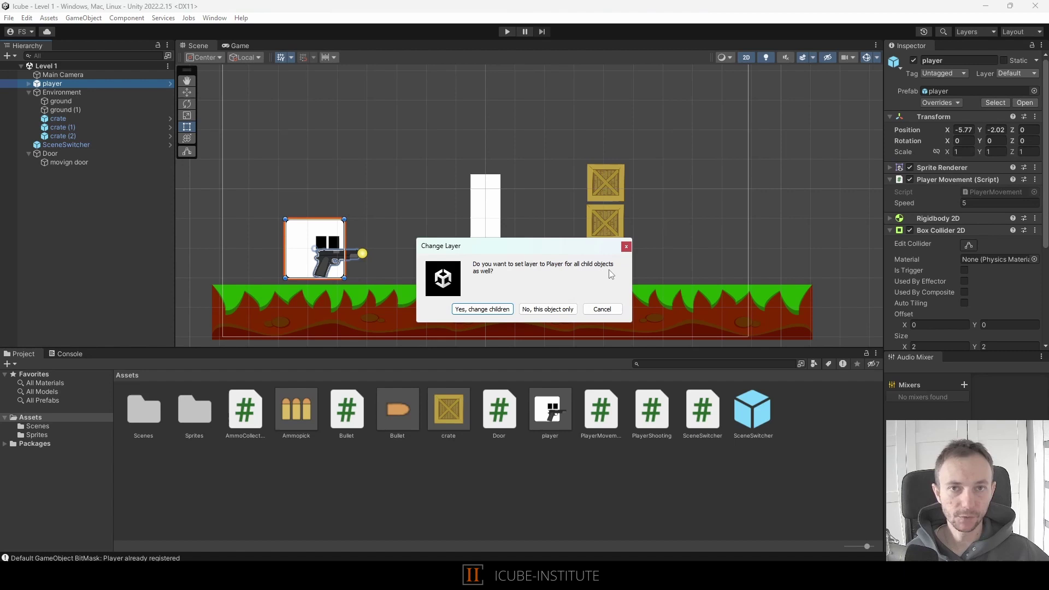
pyautogui.click(486, 309)
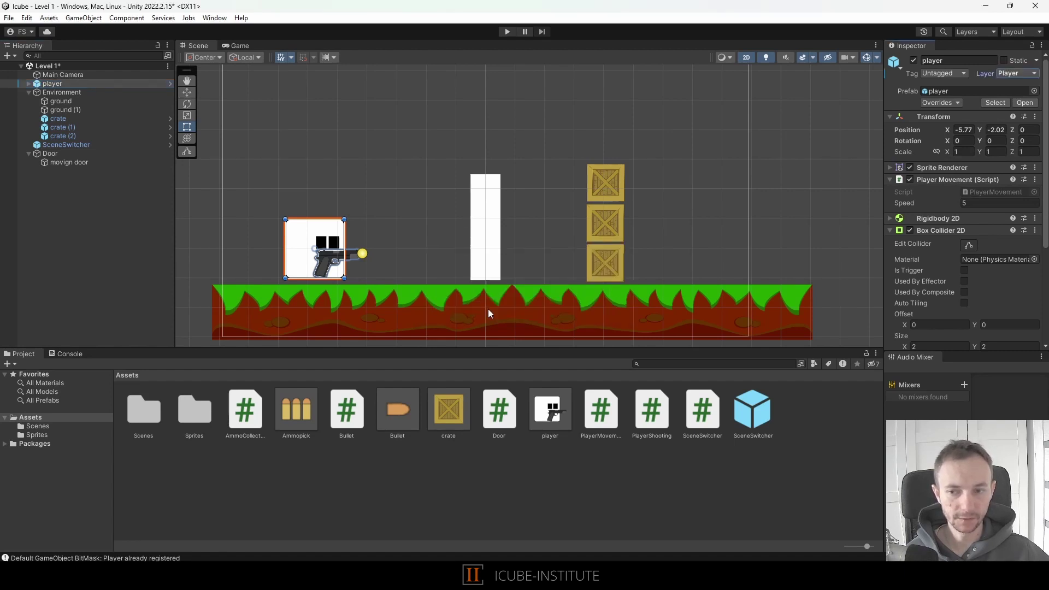
pyautogui.click(949, 103)
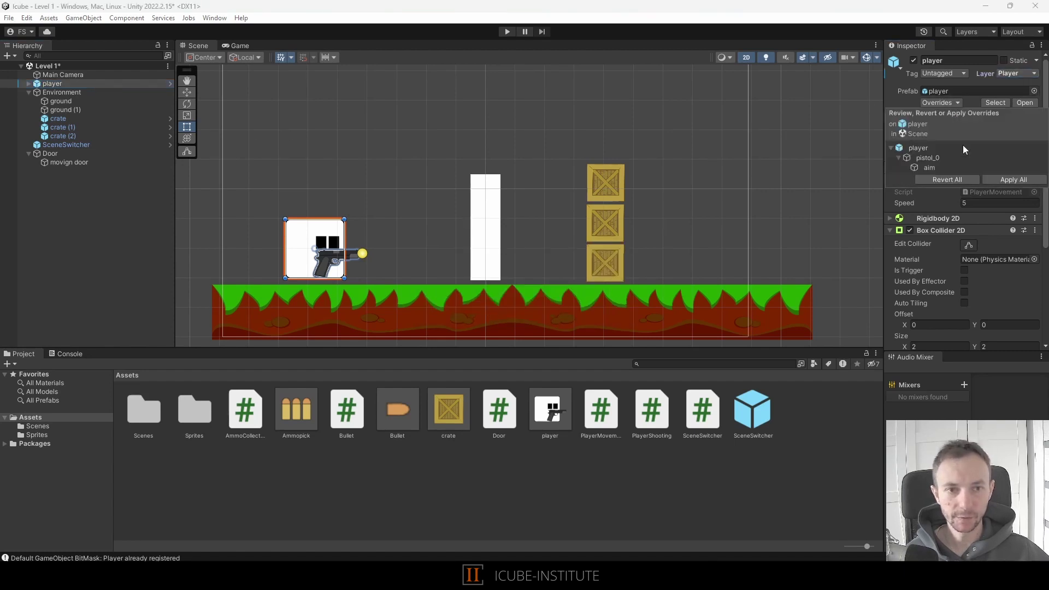
pyautogui.click(1011, 179)
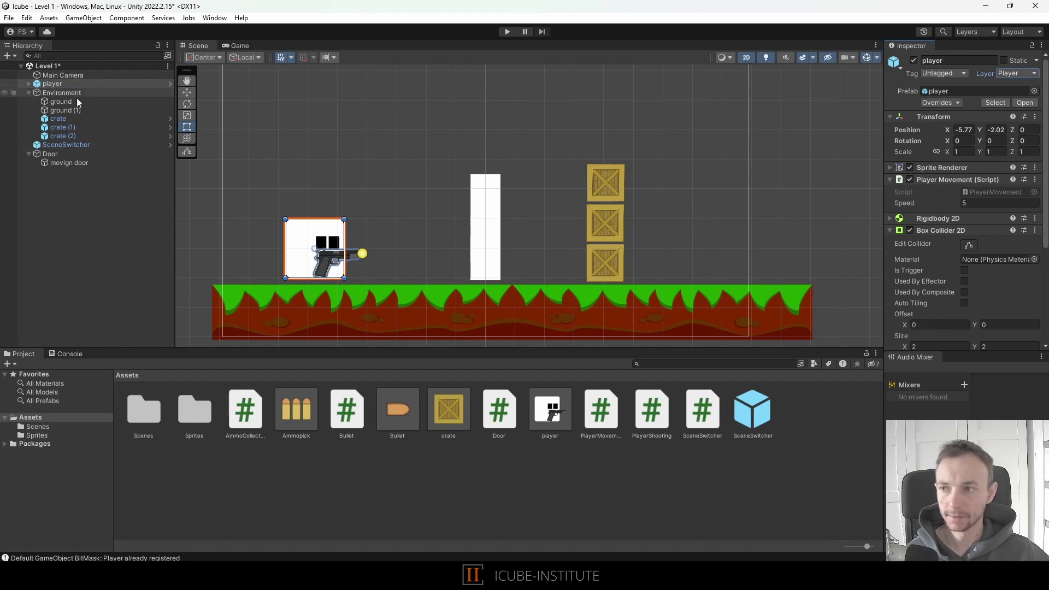
# Assign the Door object and its children to the PlayerTriggers layer and save the scene.
pyautogui.click(60, 155)
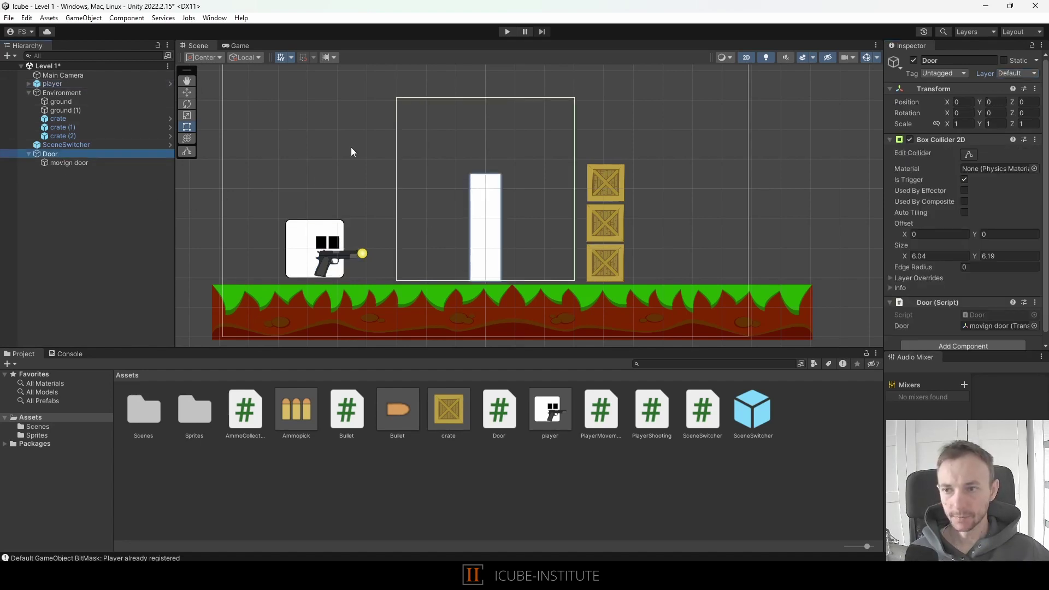
pyautogui.click(1020, 75)
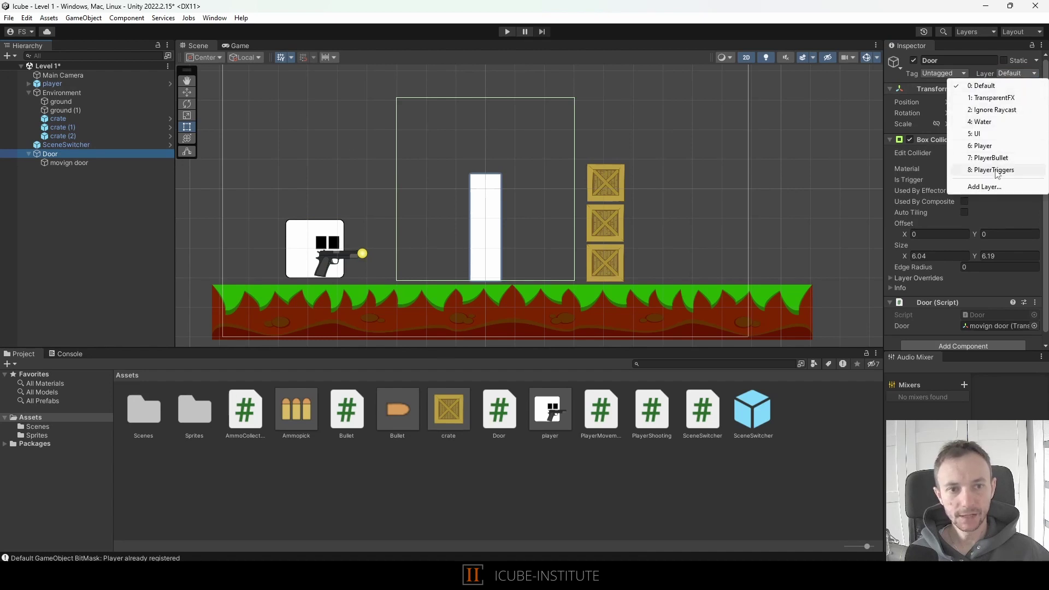
pyautogui.click(1024, 168)
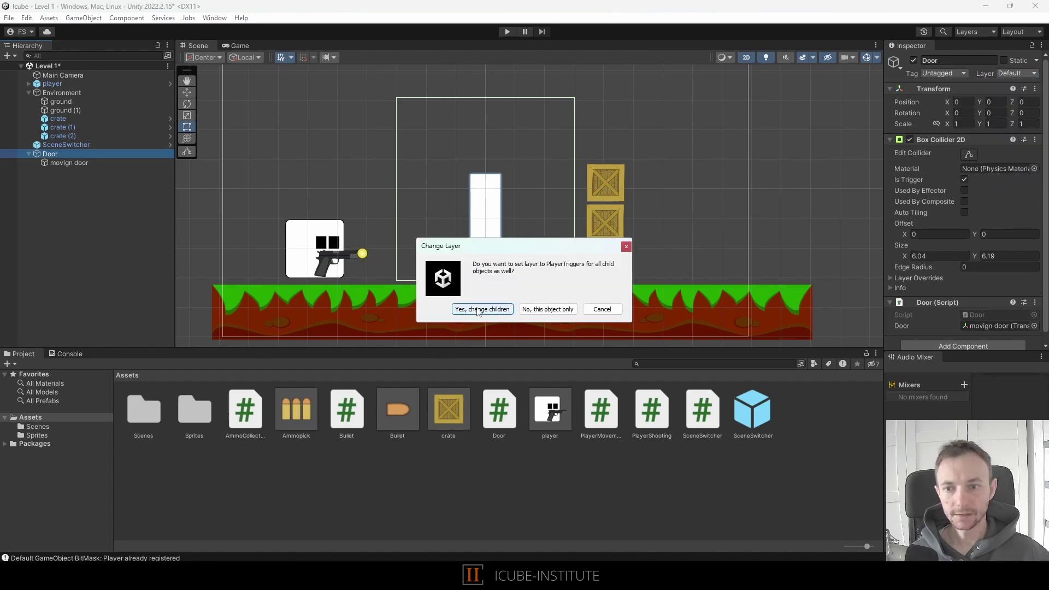
pyautogui.click(476, 310)
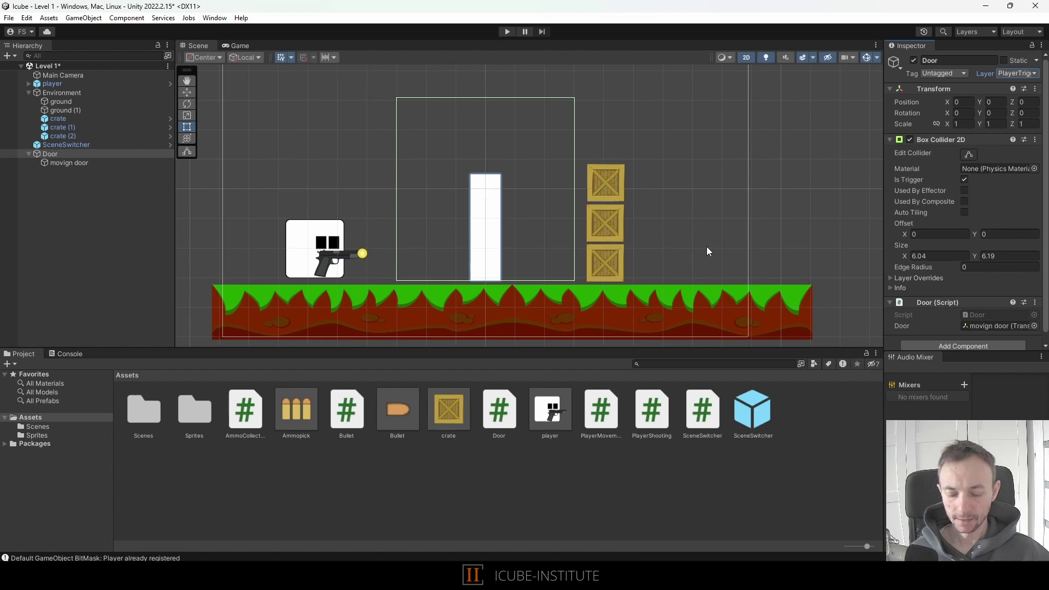
pyautogui.hotkey('ctrl', 's')
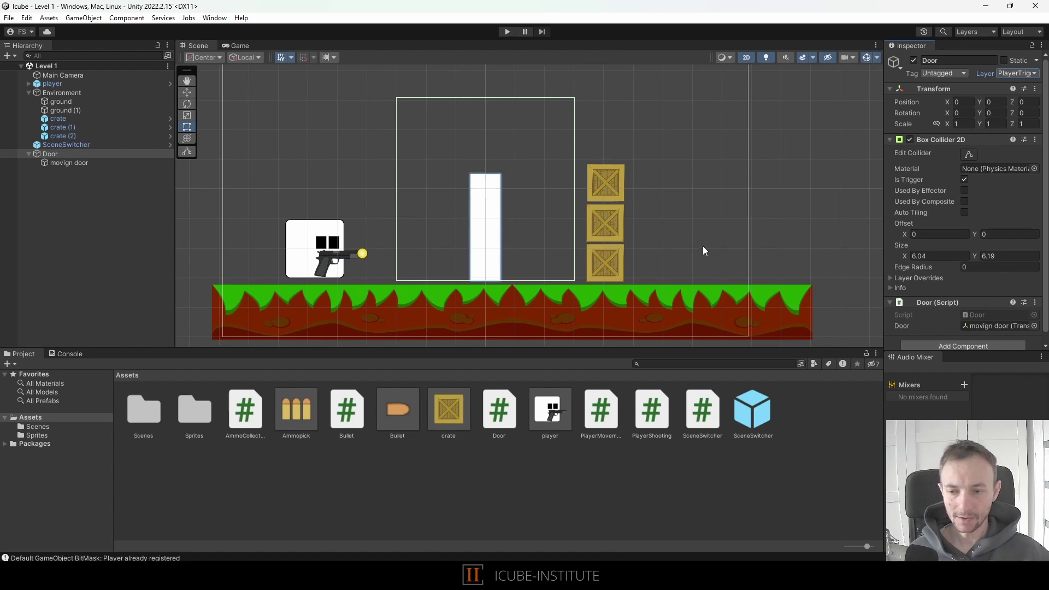
# Assign the Bullet prefab to the PlayerBullet layer and clear the selection.
pyautogui.click(404, 404)
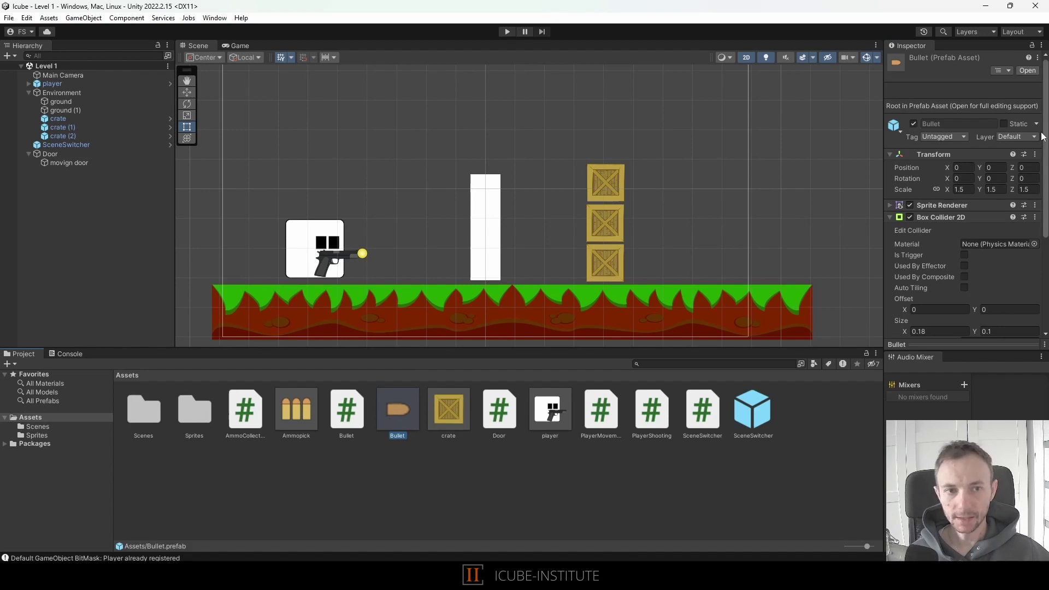
pyautogui.click(1017, 137)
pyautogui.click(993, 221)
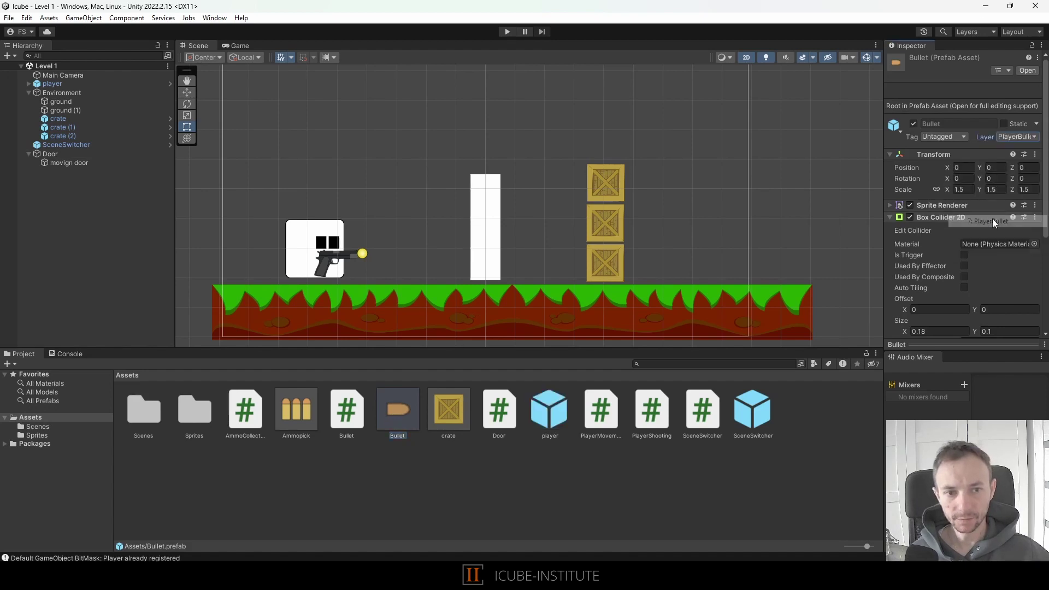
pyautogui.click(616, 290)
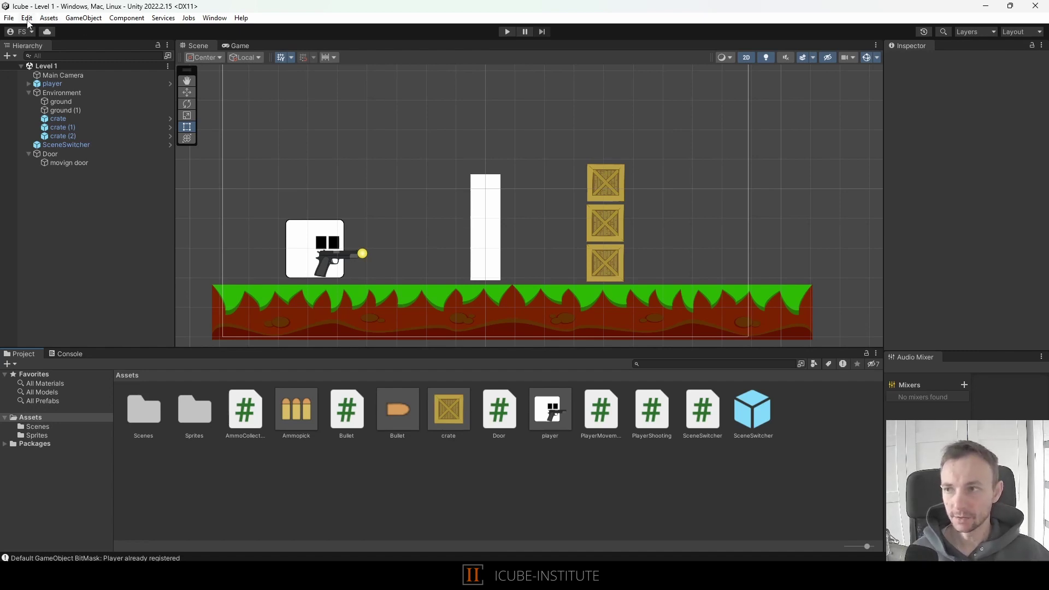
# Open the project settings, view the Physics category, and bring up the Physics 2D category.
pyautogui.click(27, 18)
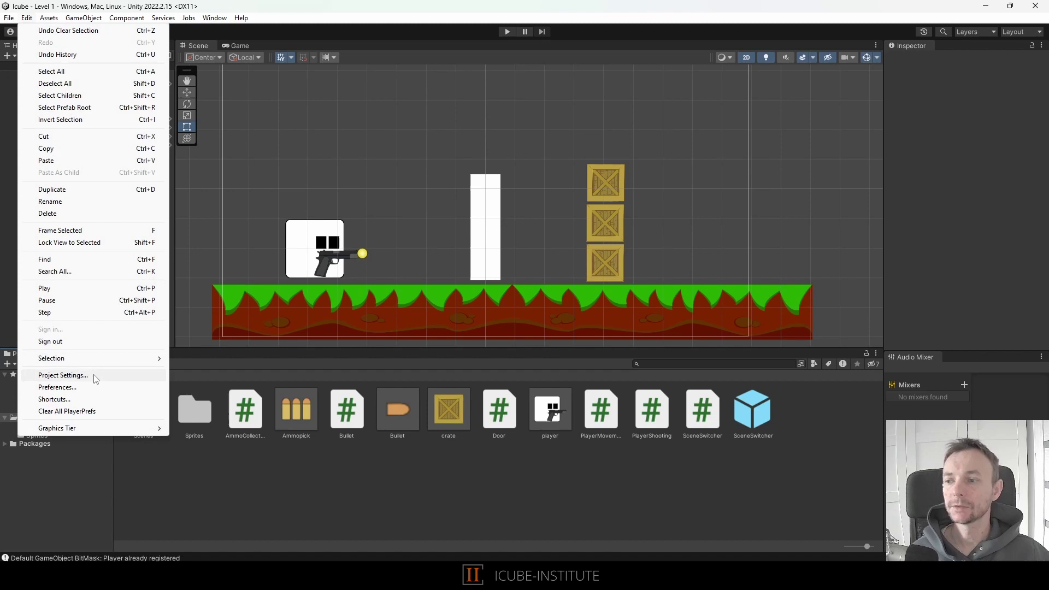
pyautogui.click(71, 375)
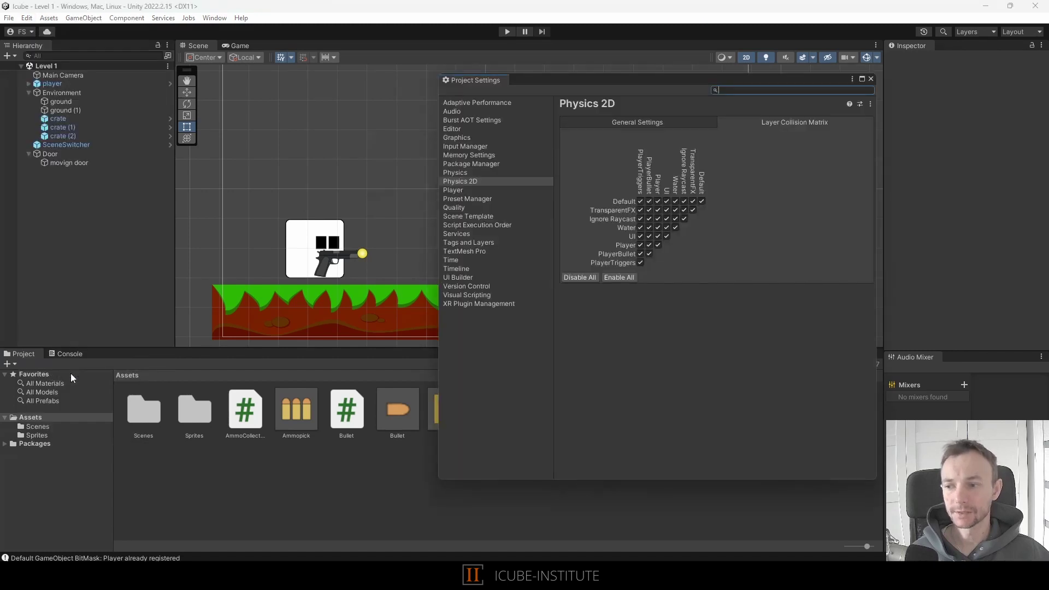
pyautogui.click(460, 182)
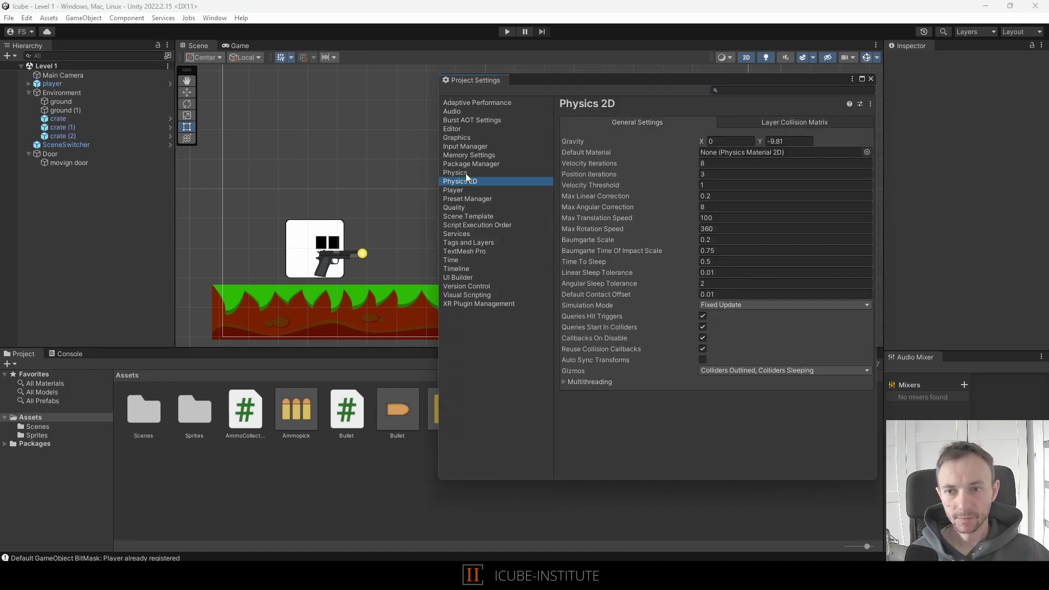
pyautogui.click(463, 174)
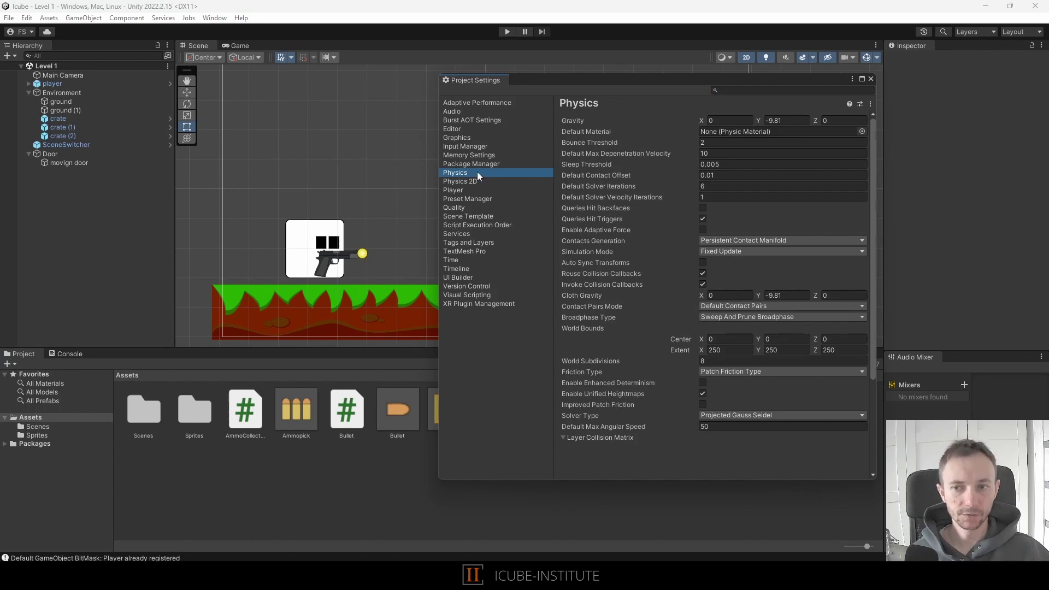
pyautogui.click(473, 182)
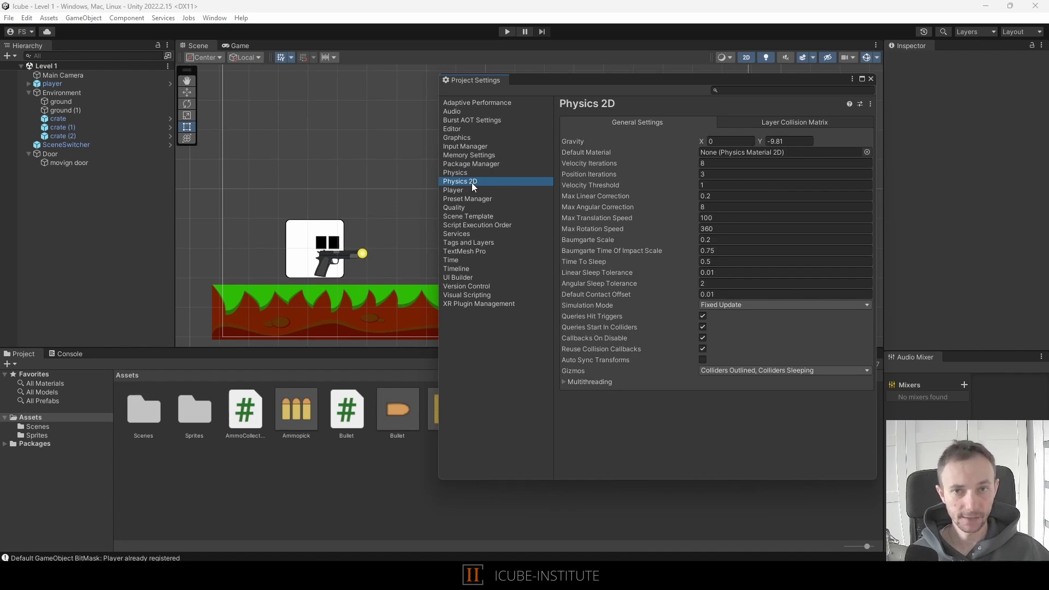
# Disable collisions between the PlayerBullet and PlayerTriggers layers in the Physics 2D layer collision matrix.
pyautogui.click(782, 123)
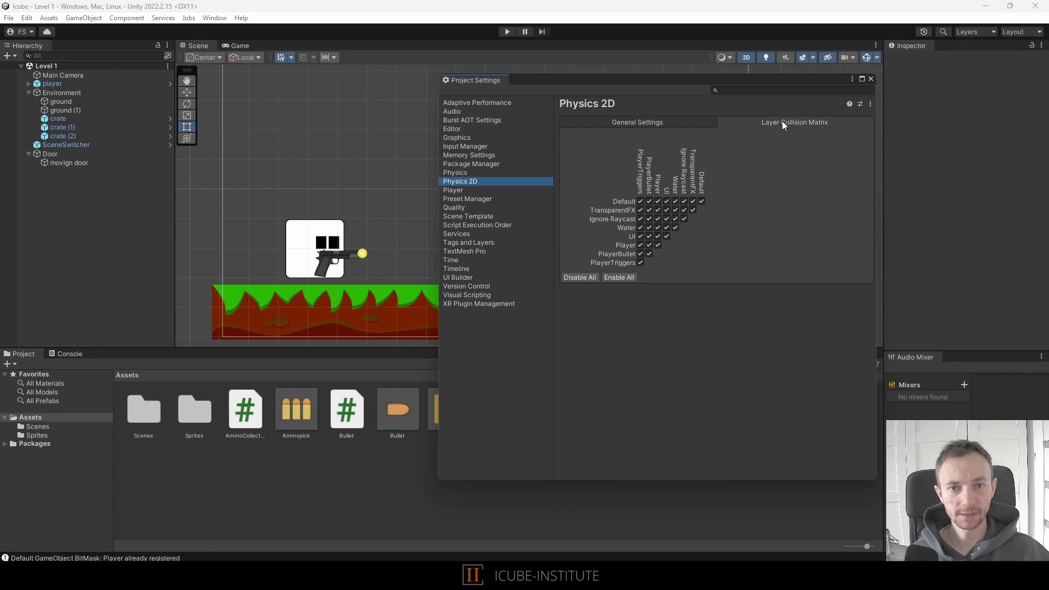
pyautogui.moveTo(601, 80); pyautogui.dragTo(497, 91)
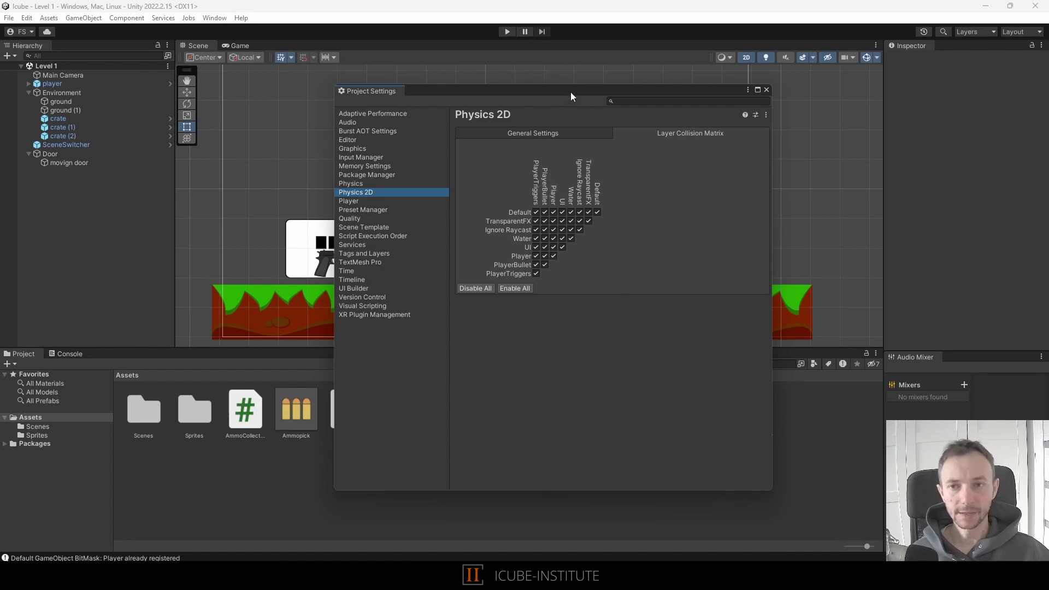
pyautogui.moveTo(570, 91); pyautogui.dragTo(627, 98)
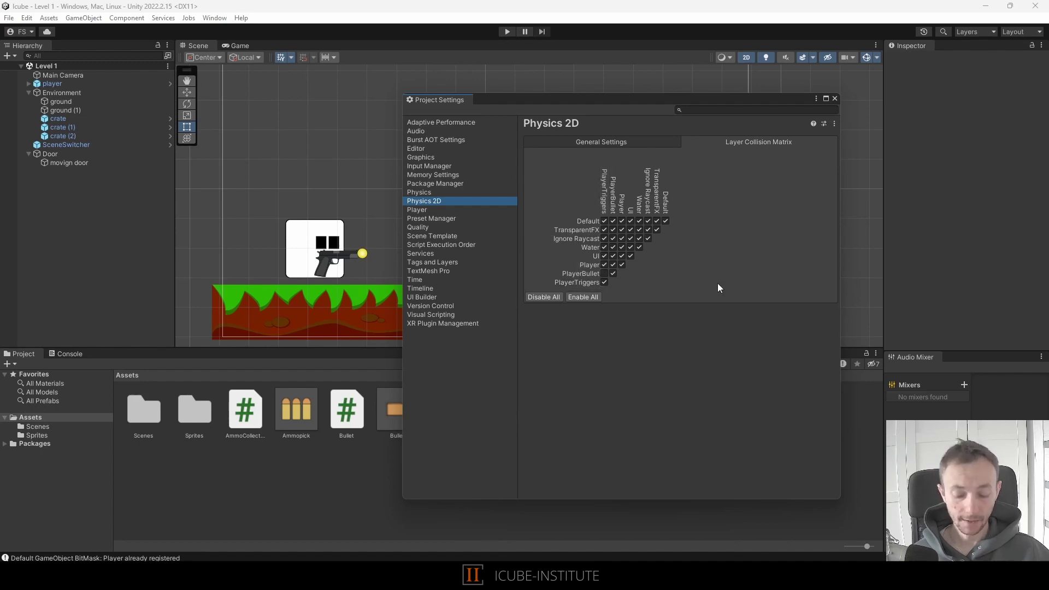
# Play-test the level by moving the player in and out of the door trigger and firing bullets at the door, and stop the game.
pyautogui.hotkey('ctrl', 'p')
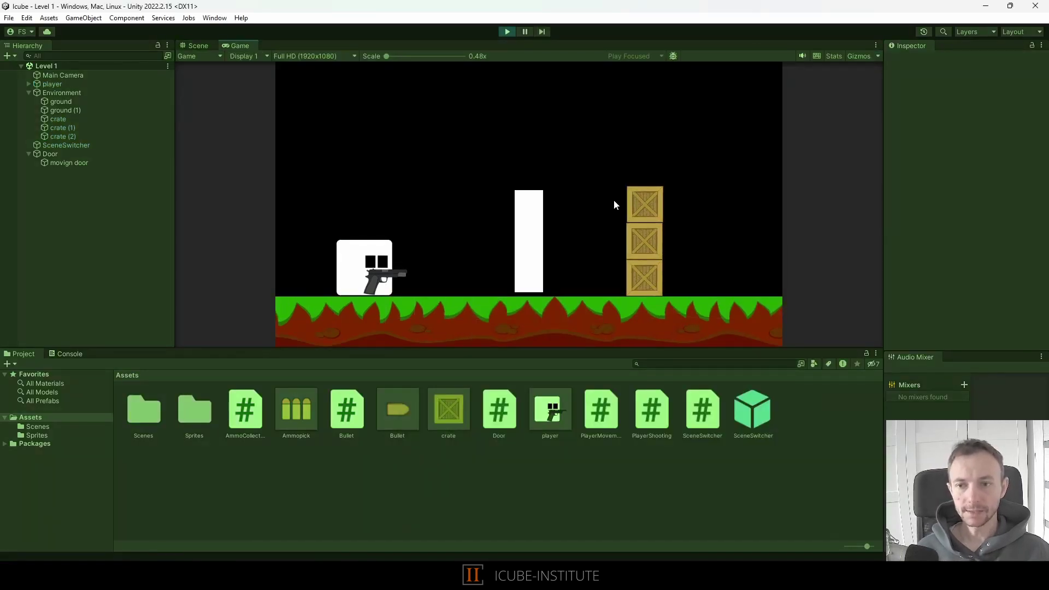
pyautogui.press('d')
pyautogui.press('a')
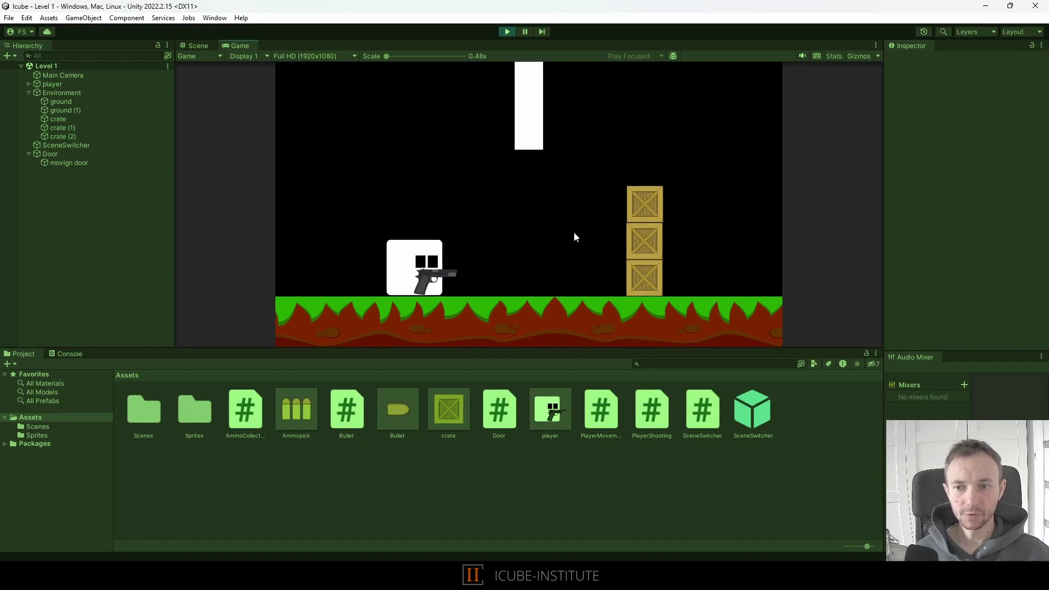
pyautogui.press('d')
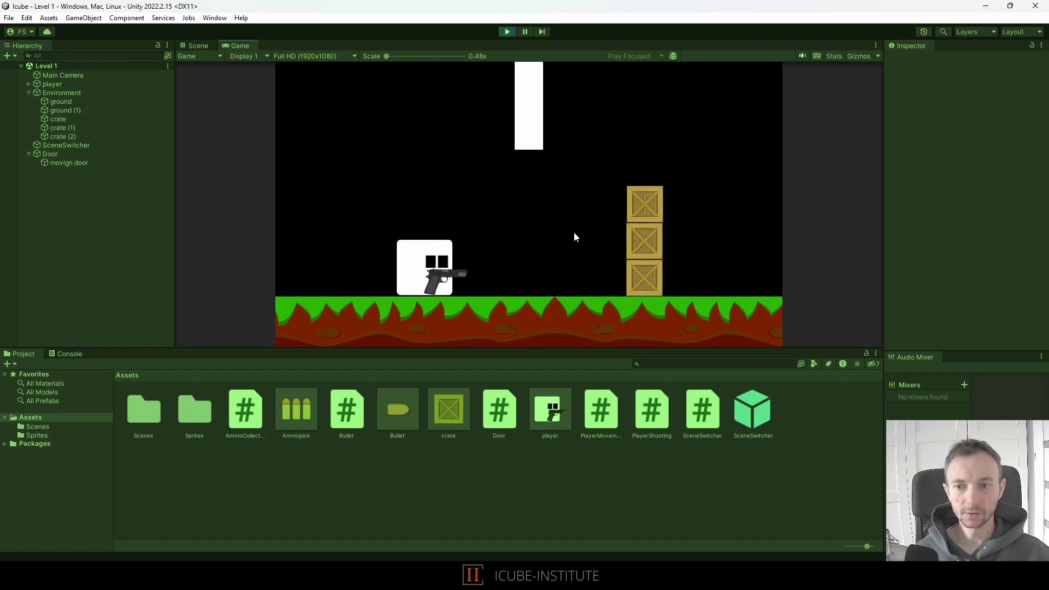
pyautogui.press('a')
pyautogui.click(546, 253)
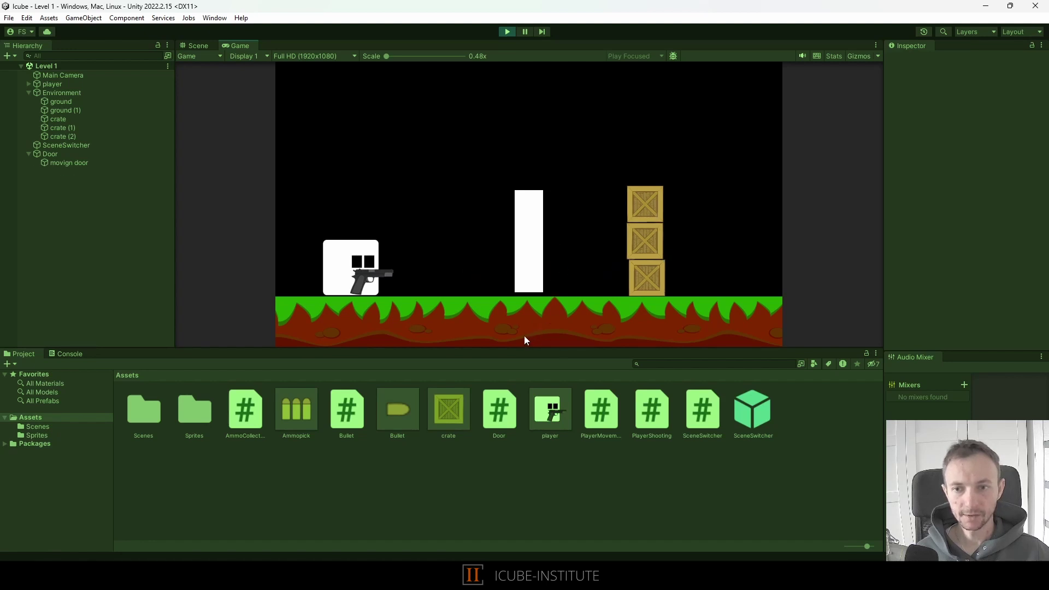
pyautogui.click(535, 325)
pyautogui.click(577, 258)
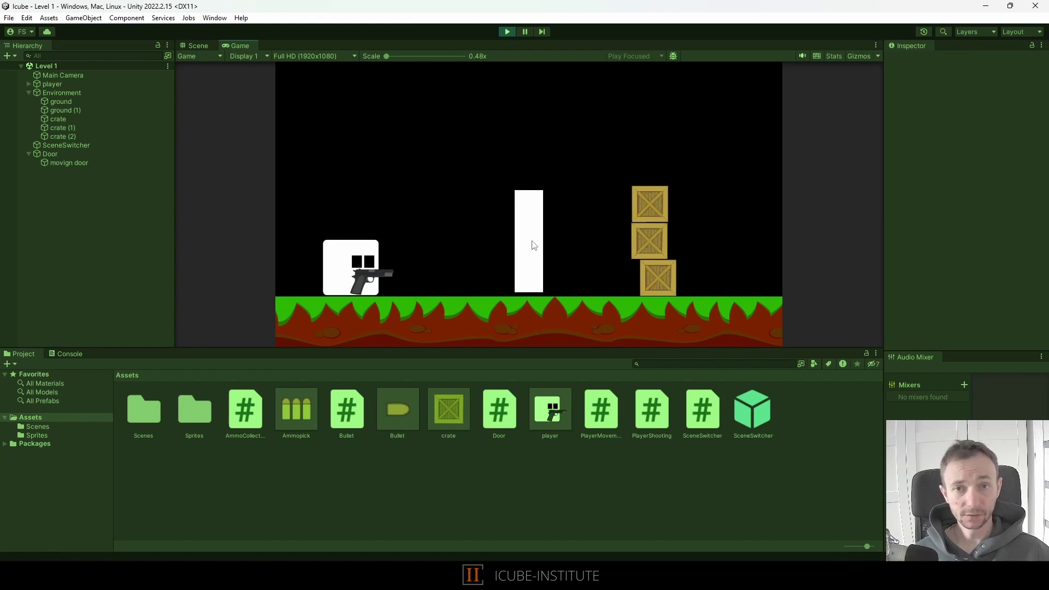
pyautogui.click(506, 33)
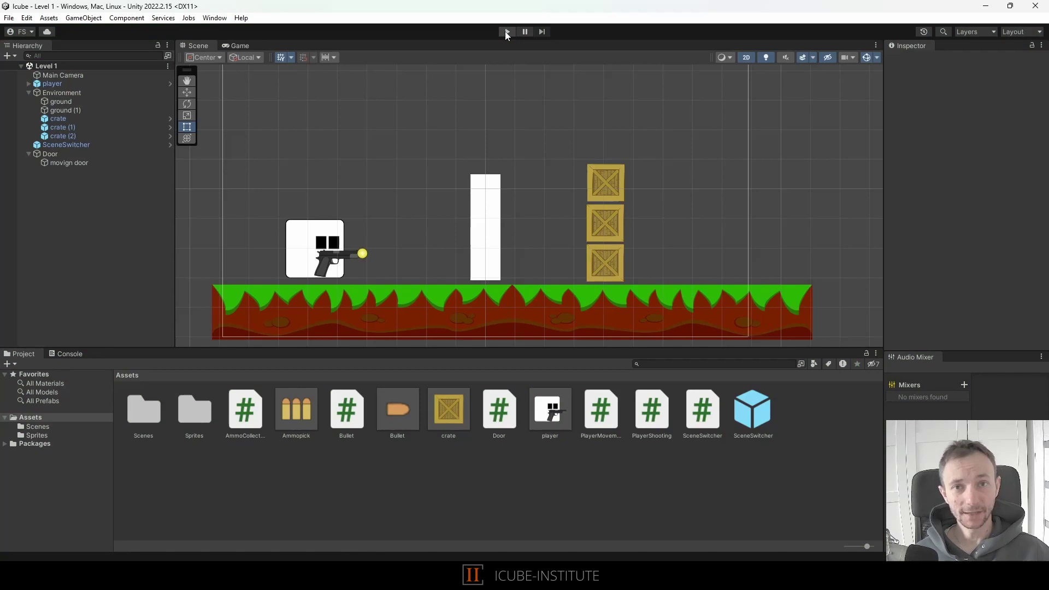
# Assign the movign door child object to the Default layer and check the layers of the parent Door and the child.
pyautogui.click(67, 155)
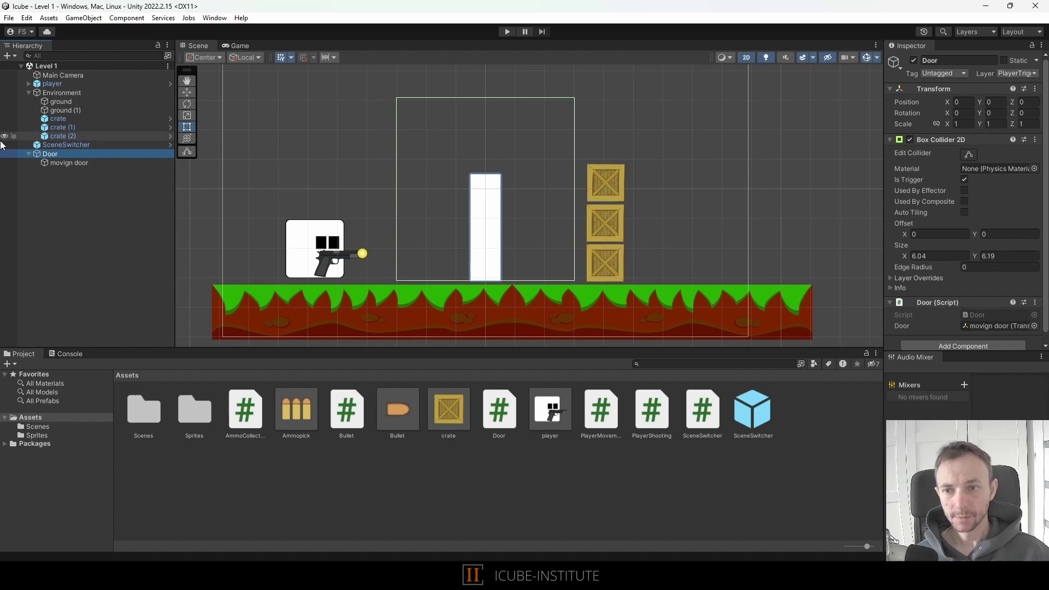
pyautogui.click(78, 164)
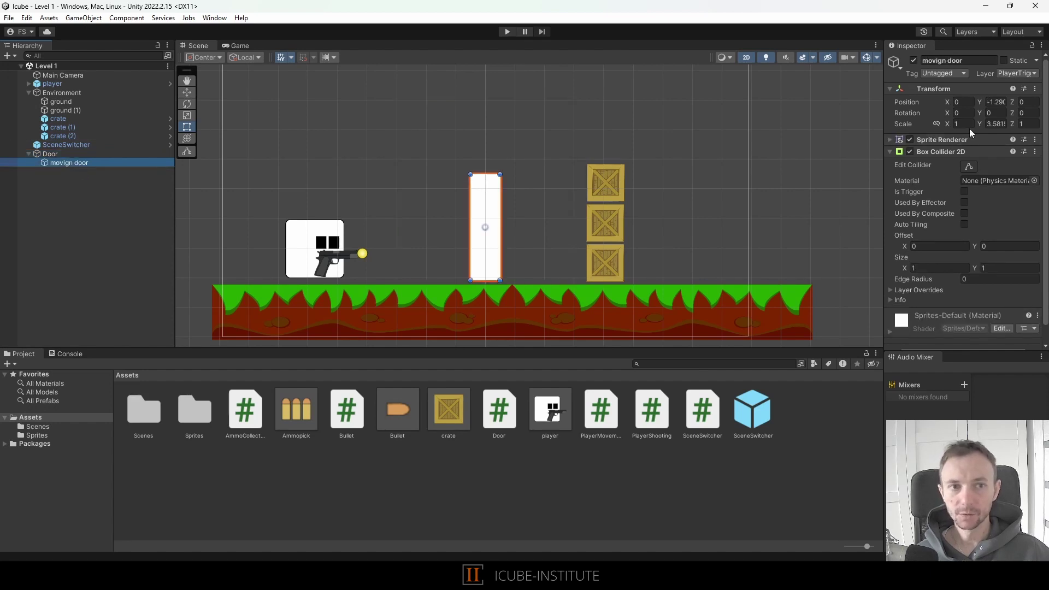
pyautogui.click(1010, 72)
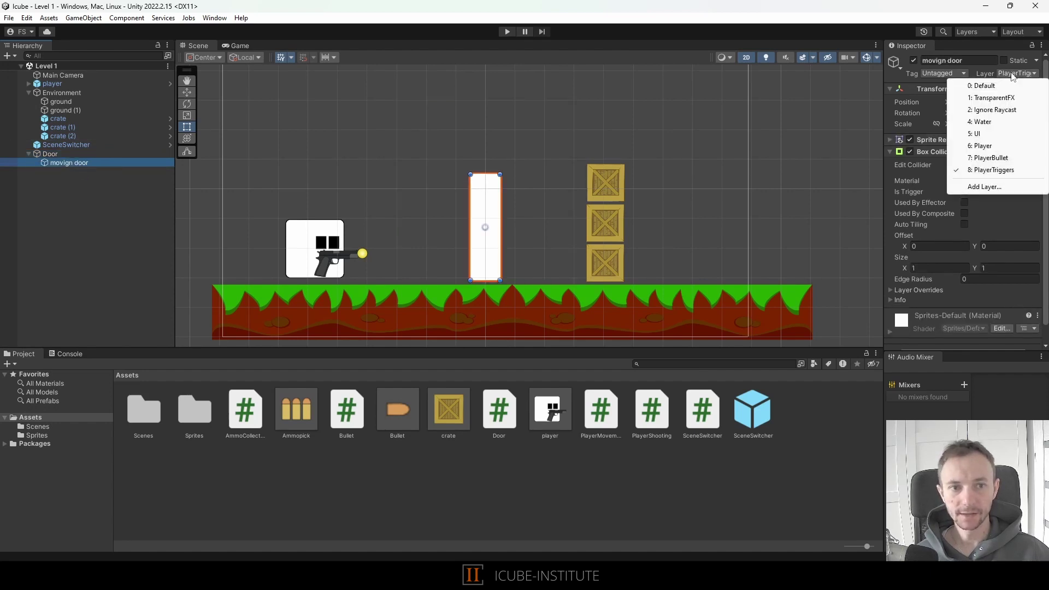
pyautogui.click(998, 85)
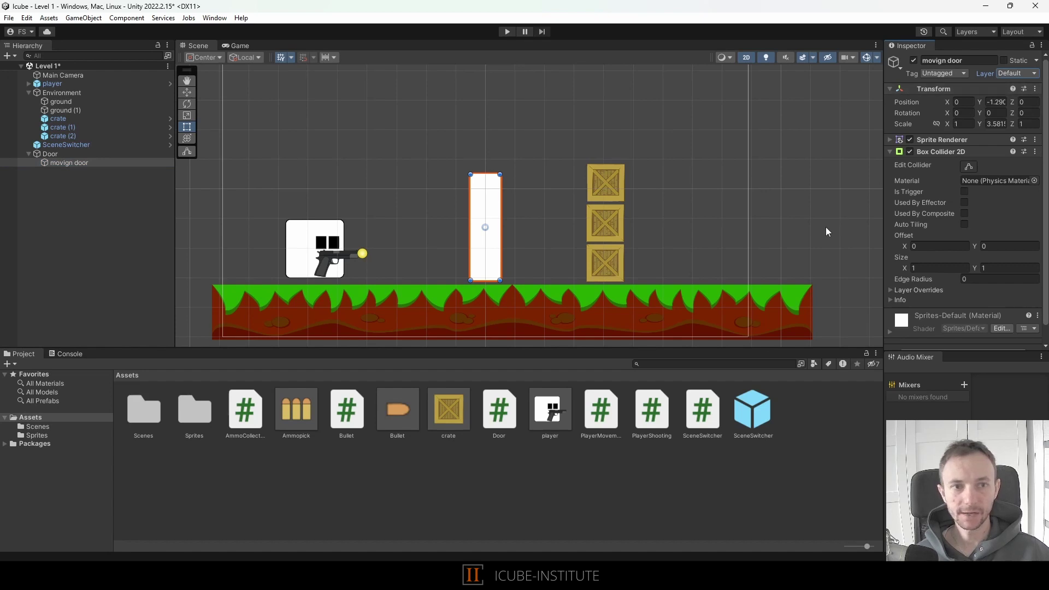
pyautogui.click(472, 185)
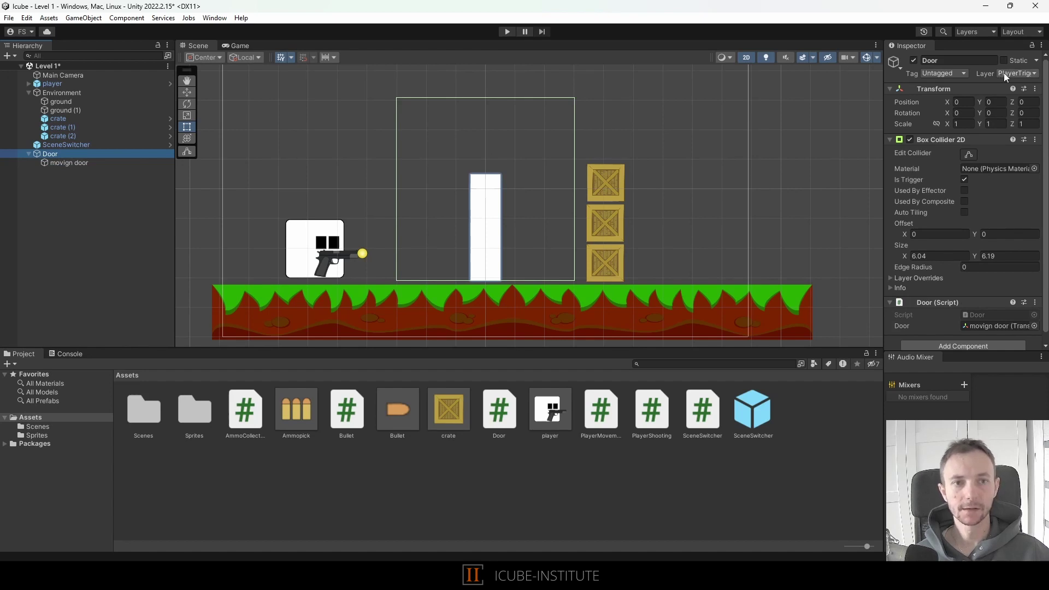
pyautogui.click(63, 163)
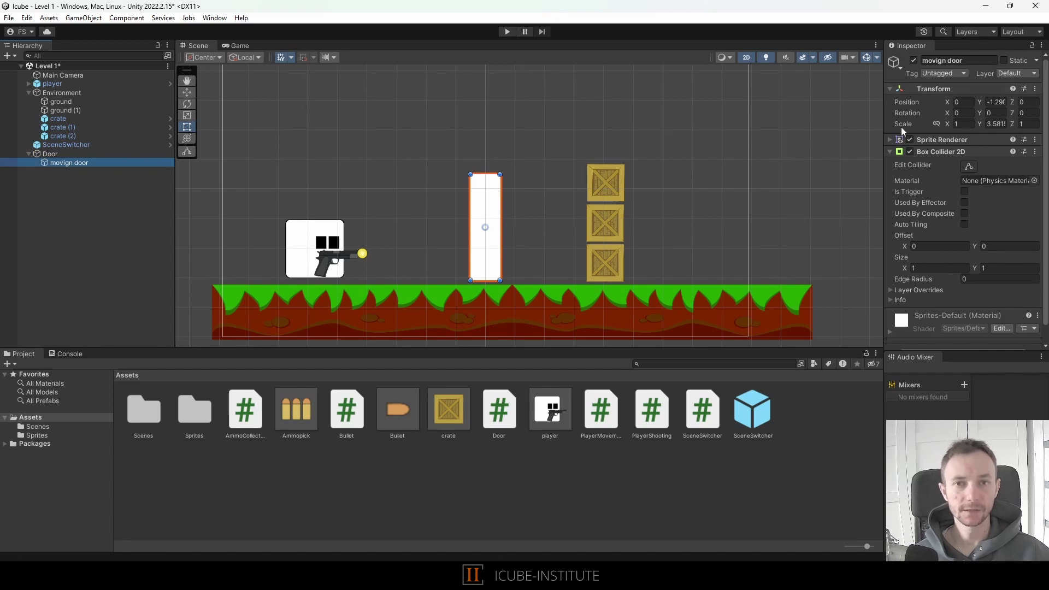
# Run the game again and fire several bullets at the closed door to test its collision with them.
pyautogui.click(508, 32)
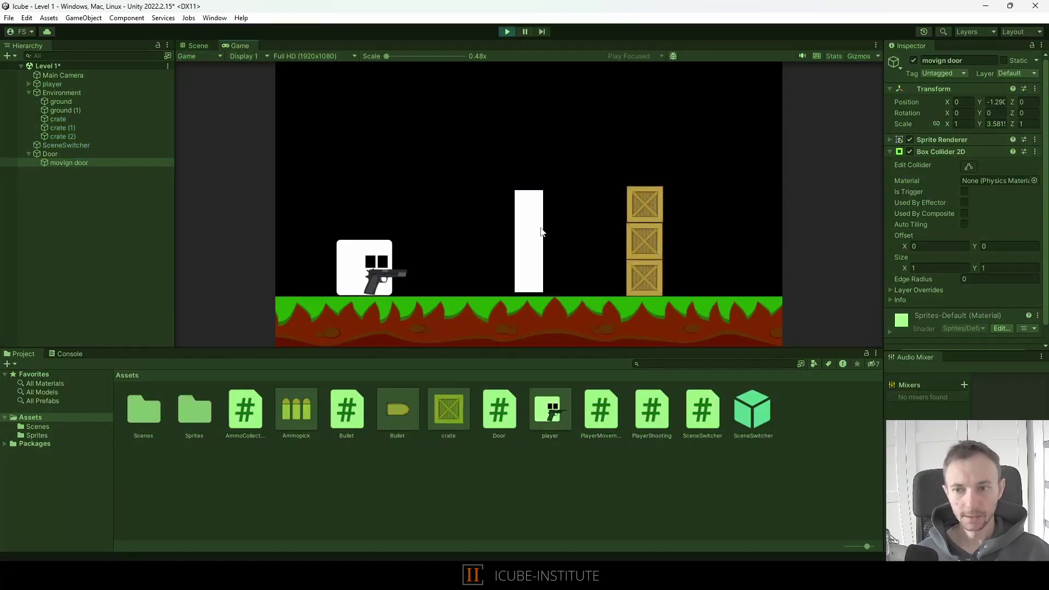
pyautogui.click(542, 232)
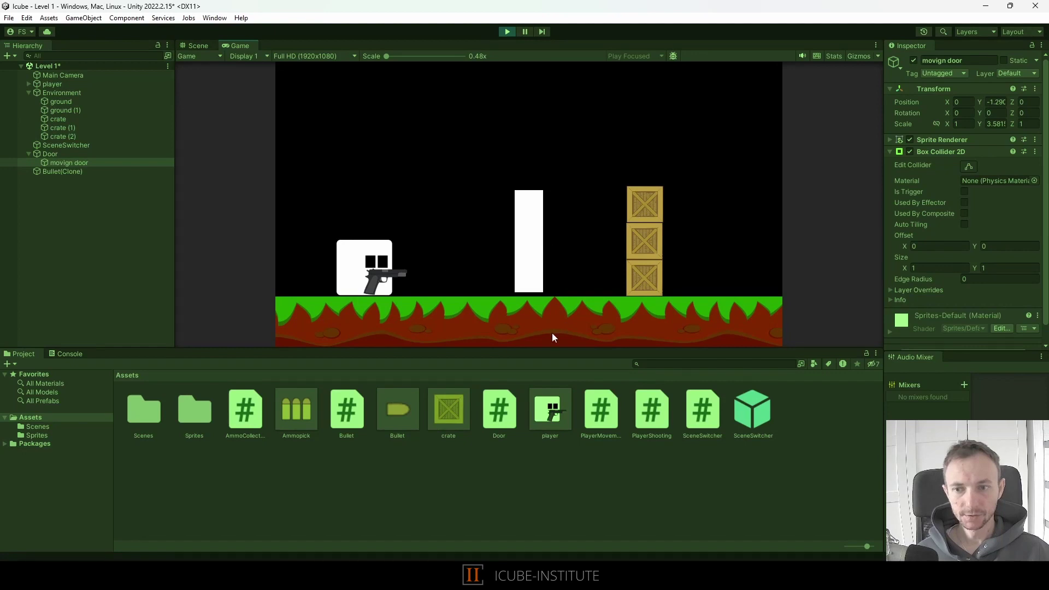
pyautogui.click(495, 266)
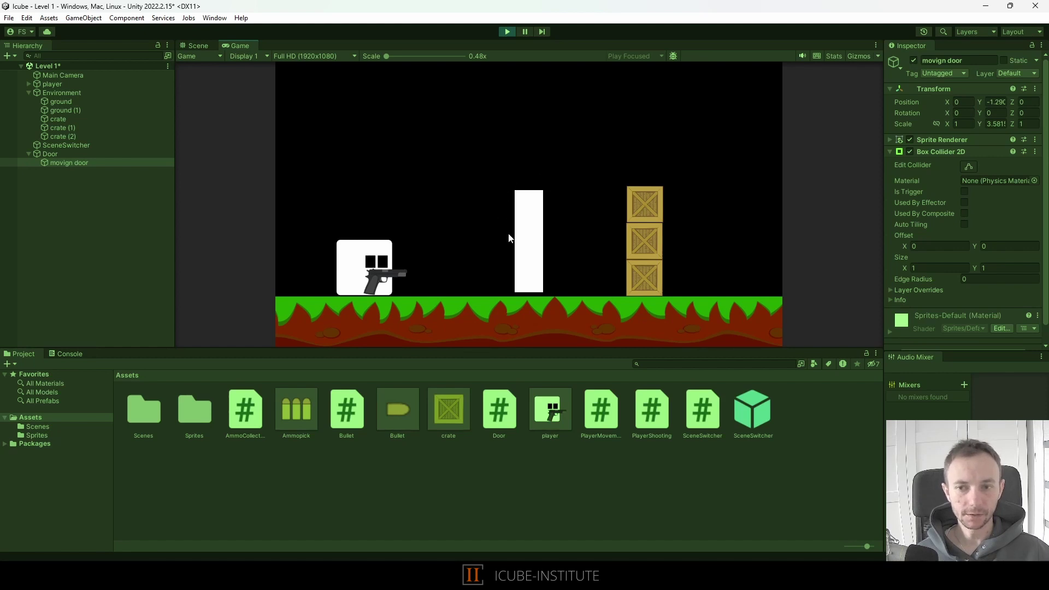
pyautogui.click(496, 265)
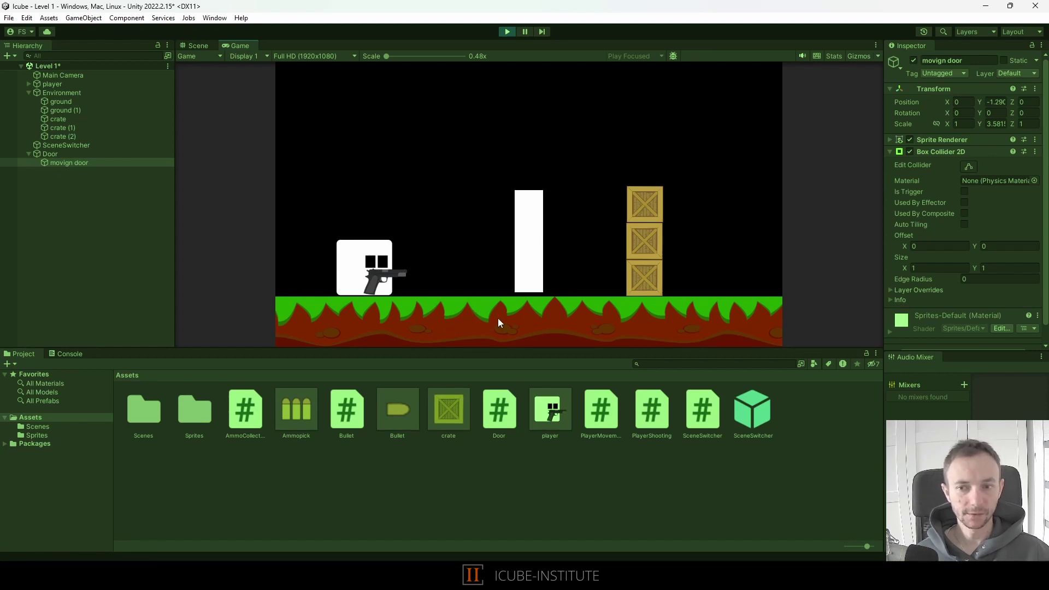